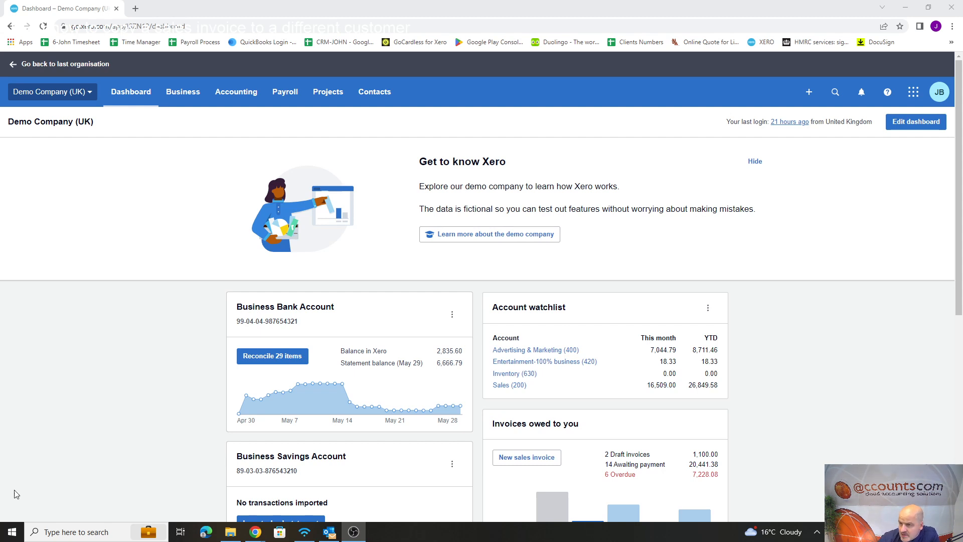
Open the financial settings of the demo organisation through its advanced settings.
click(87, 93)
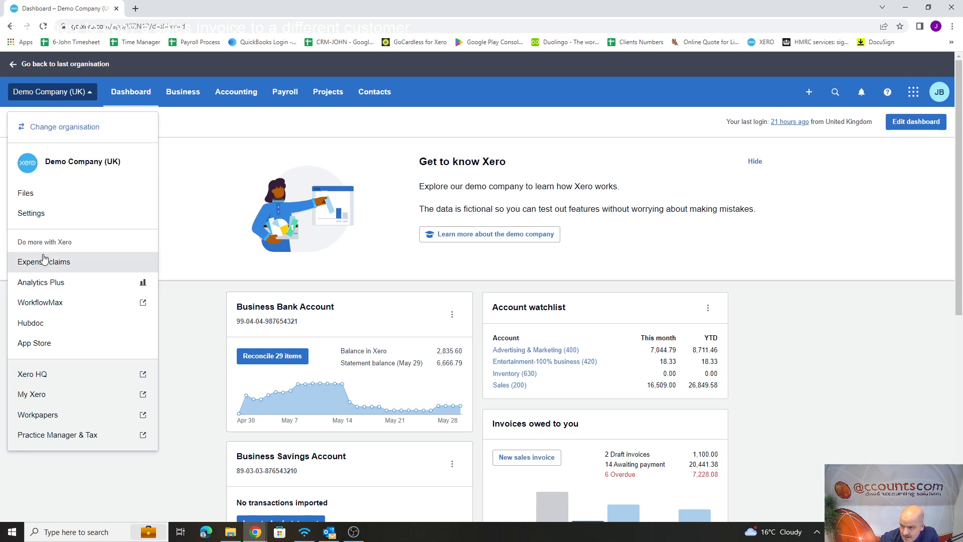
click(37, 213)
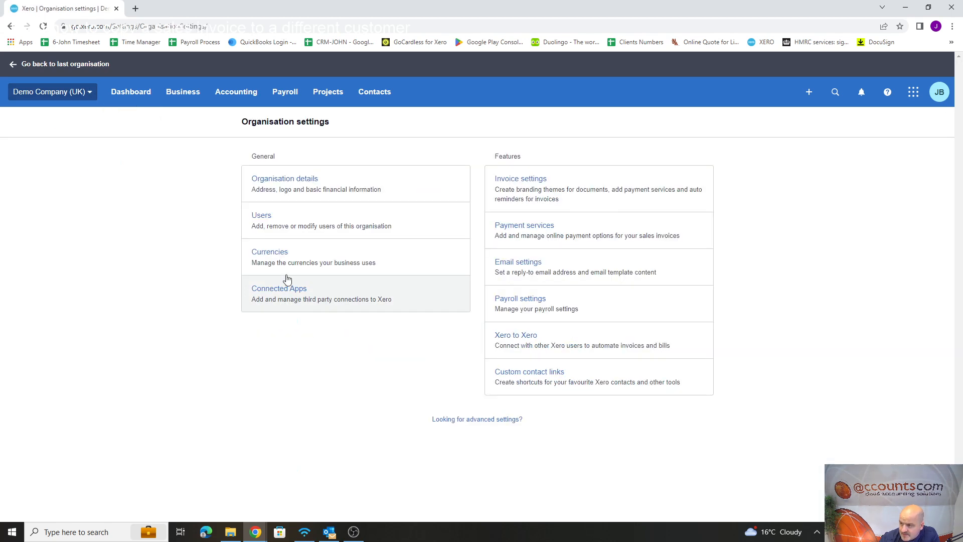
click(490, 421)
click(542, 183)
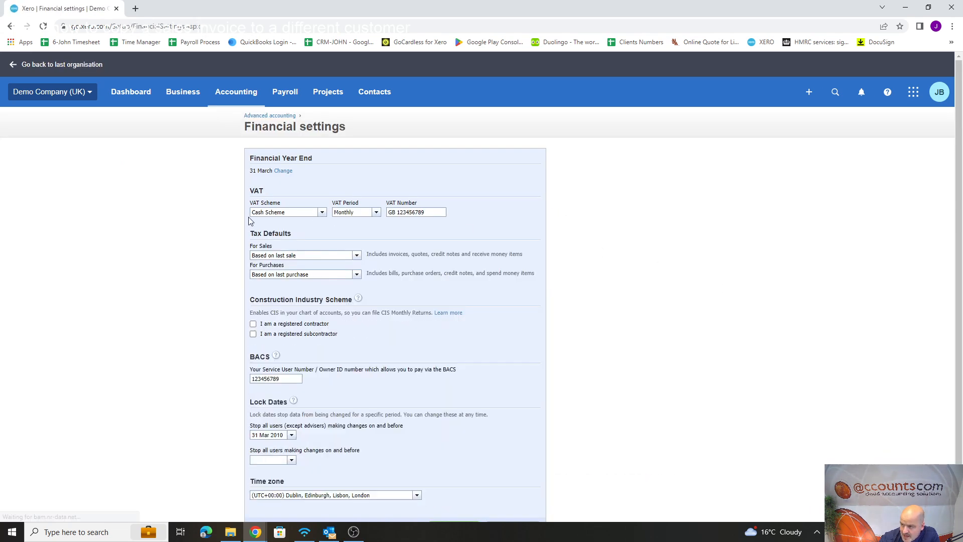
Set the VAT period to Quarterly, leave the VAT scheme on Cash Scheme, and save the financial settings.
click(323, 214)
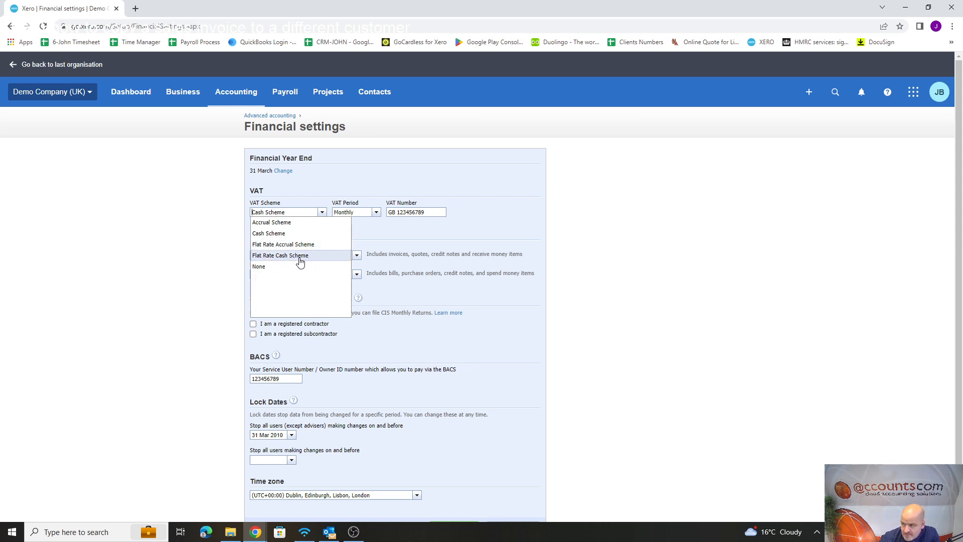
click(376, 214)
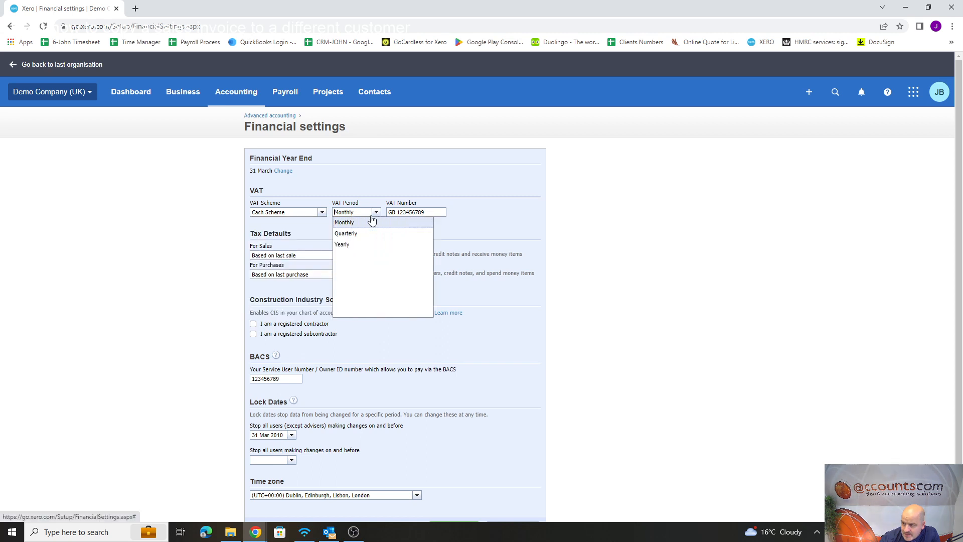
click(354, 233)
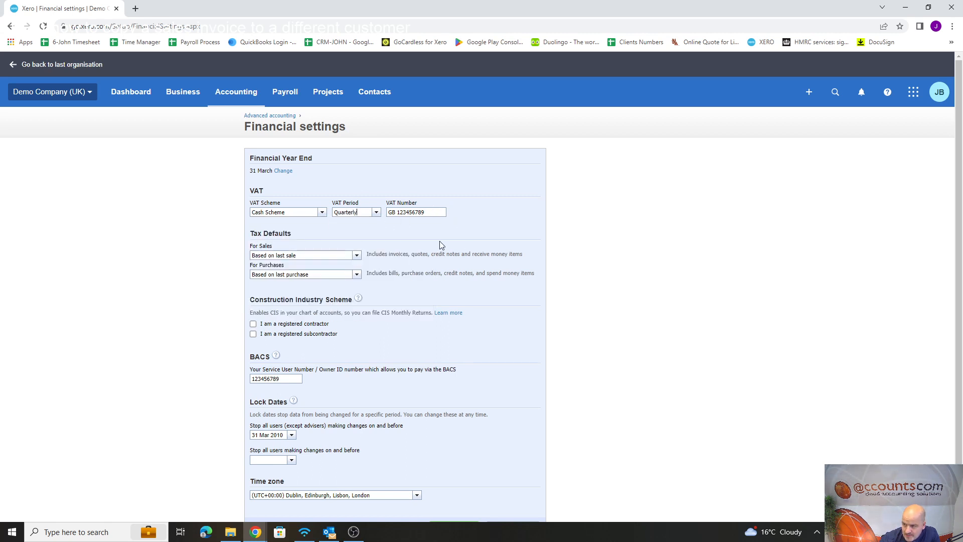
click(322, 213)
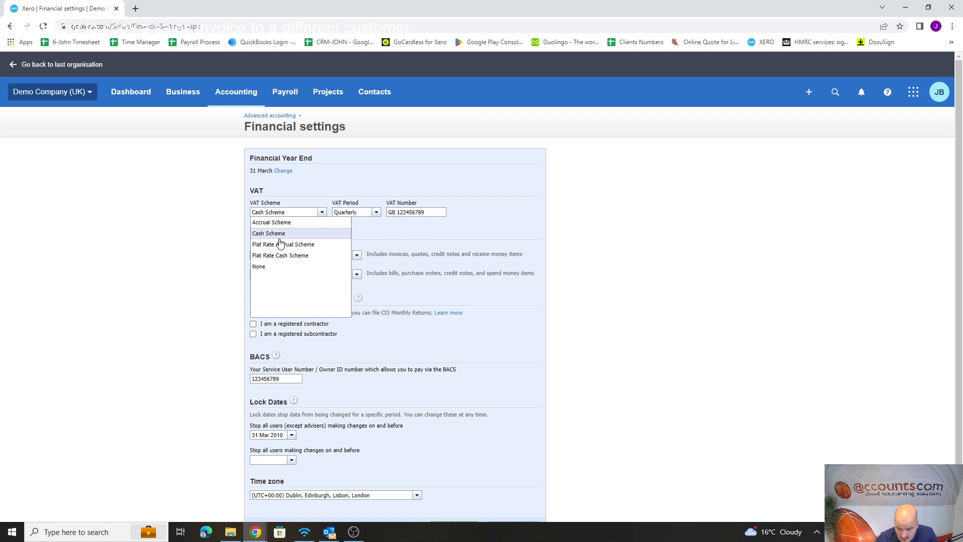
click(521, 219)
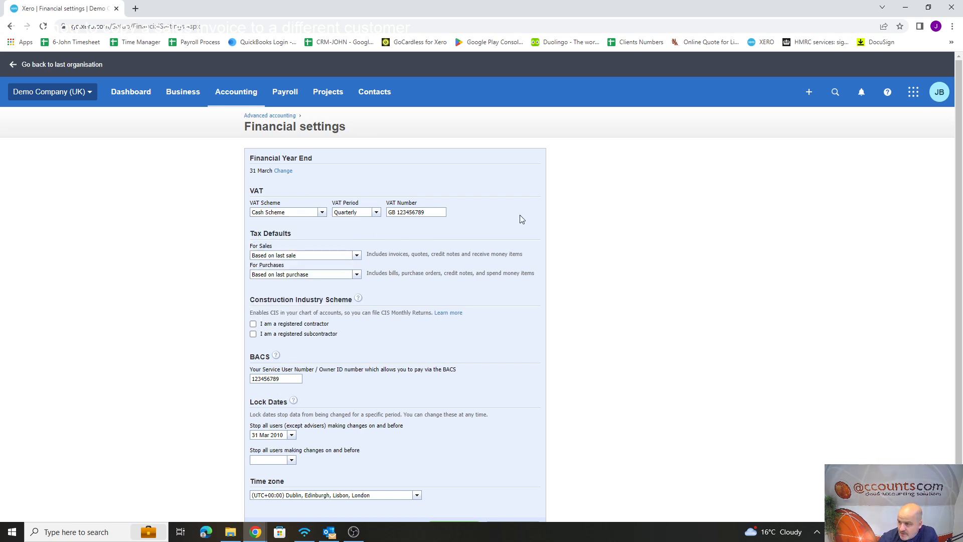
scroll(514, 244, down, 1)
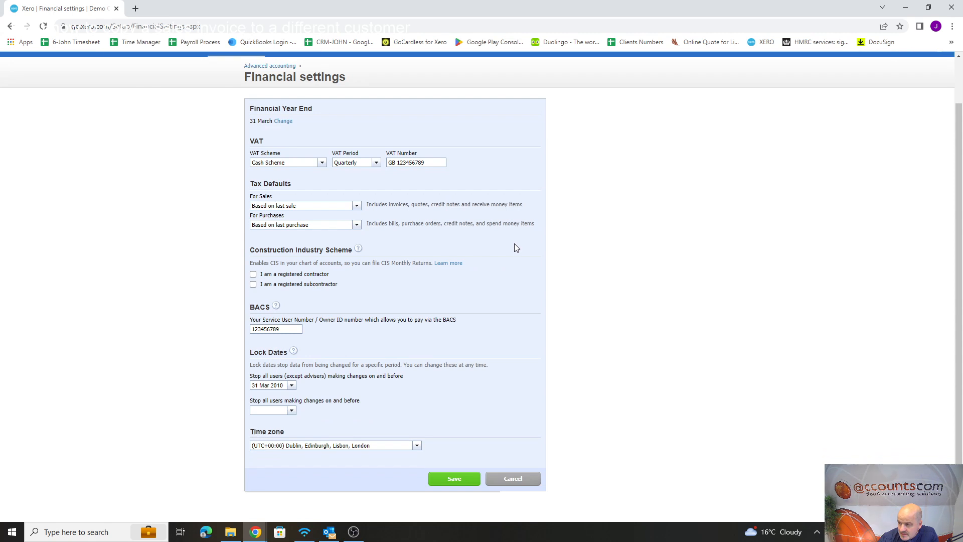
click(456, 478)
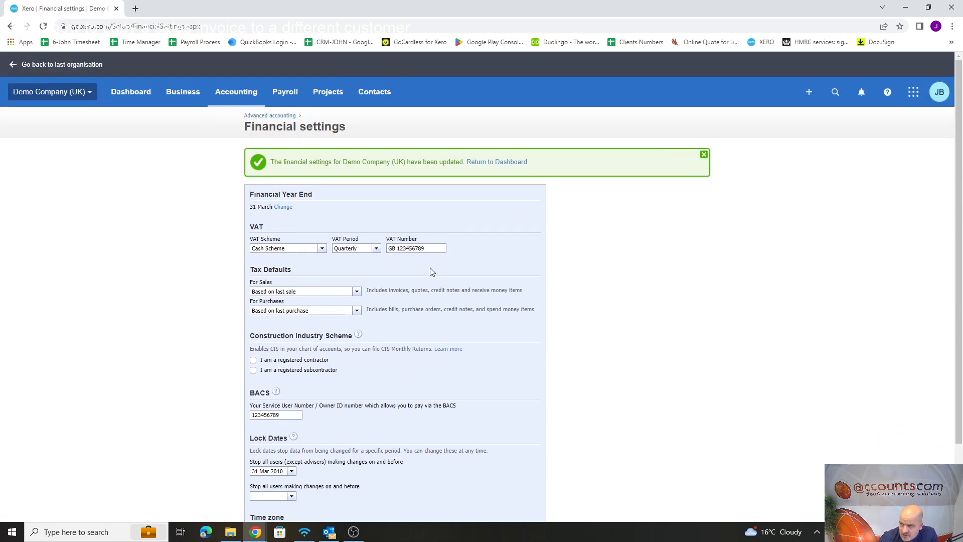
Open the VAT Return report from the accounting reports.
scroll(429, 269, down, 1)
scroll(427, 267, up, 1)
click(235, 94)
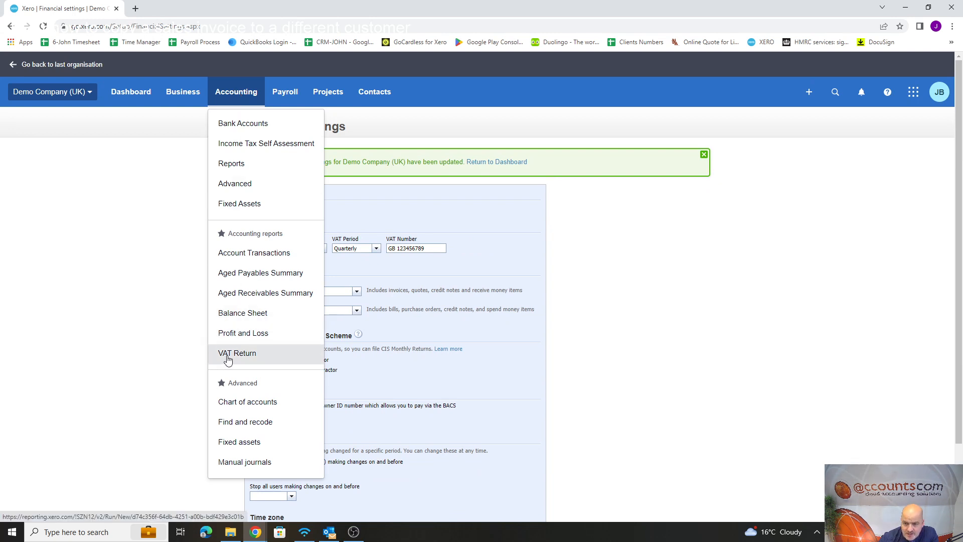
click(227, 359)
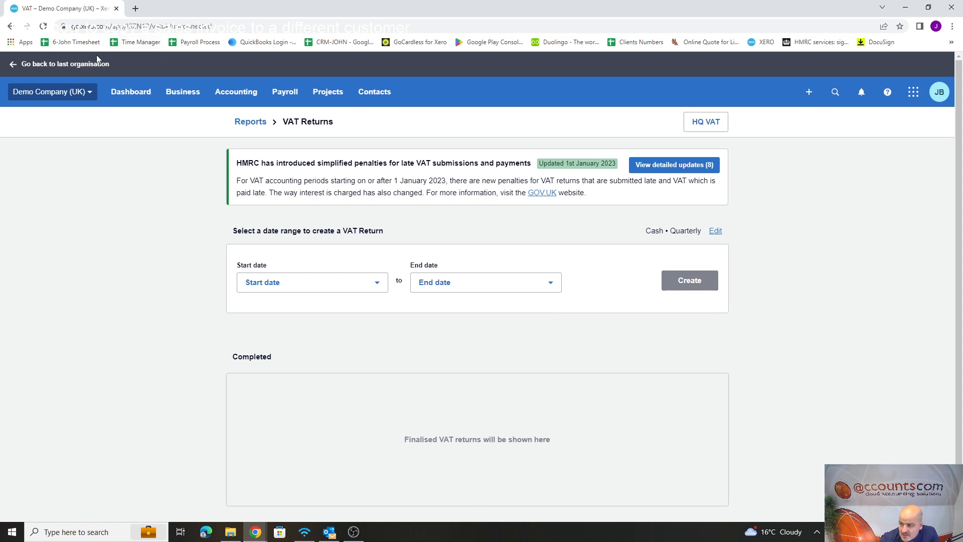
Set the VAT return's start date to 01 January 2023.
click(377, 282)
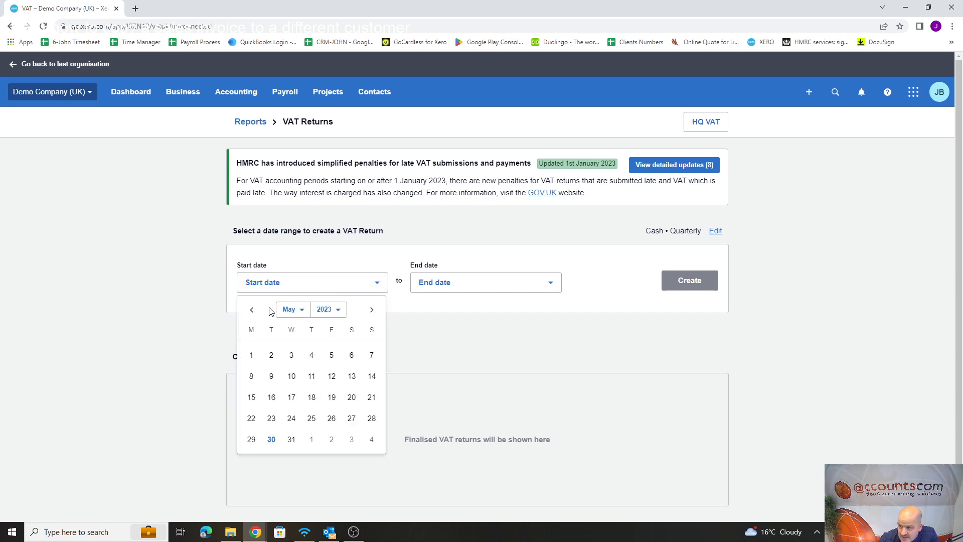
click(252, 310)
click(253, 311)
click(253, 310)
click(254, 311)
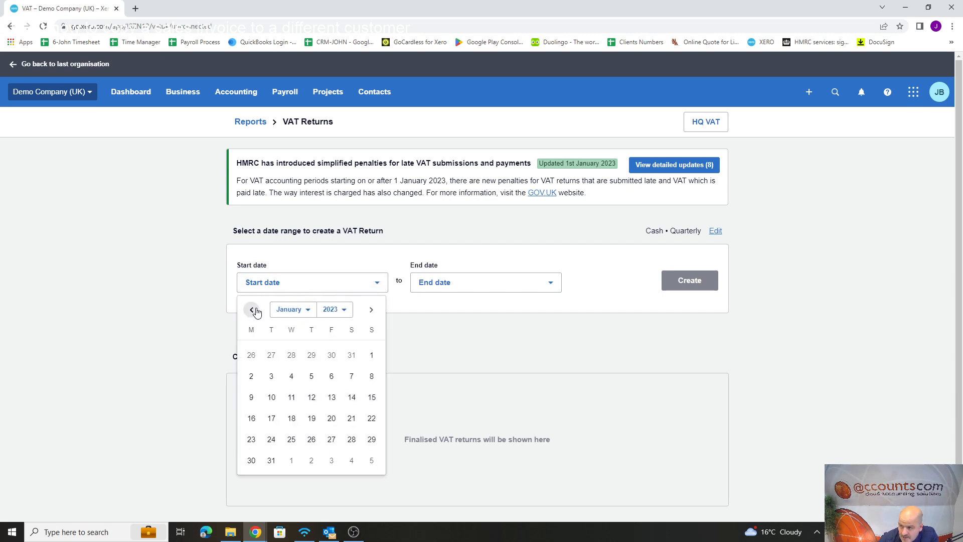
click(255, 311)
click(370, 310)
click(371, 356)
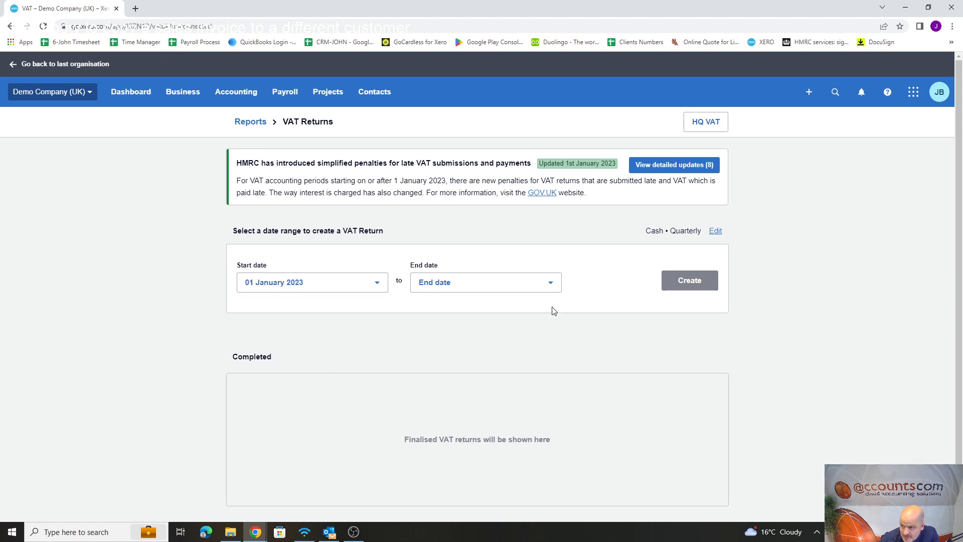
Set the VAT return's end date to 31 March 2023 and create the return.
click(551, 281)
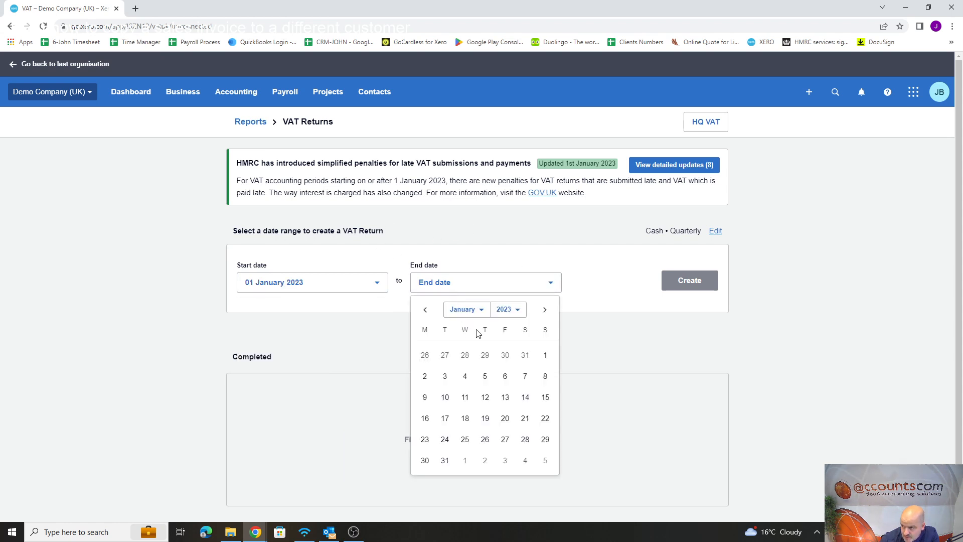
click(544, 309)
click(544, 310)
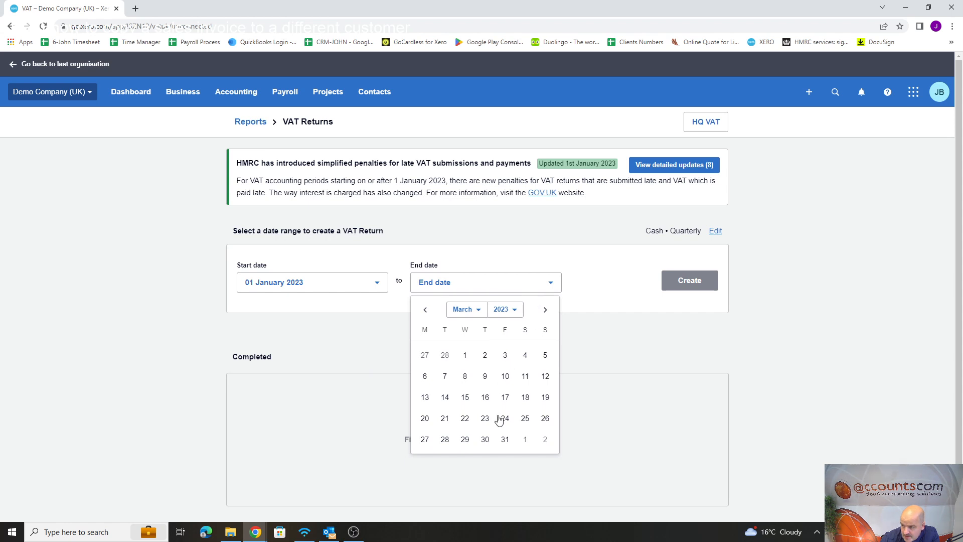
click(505, 440)
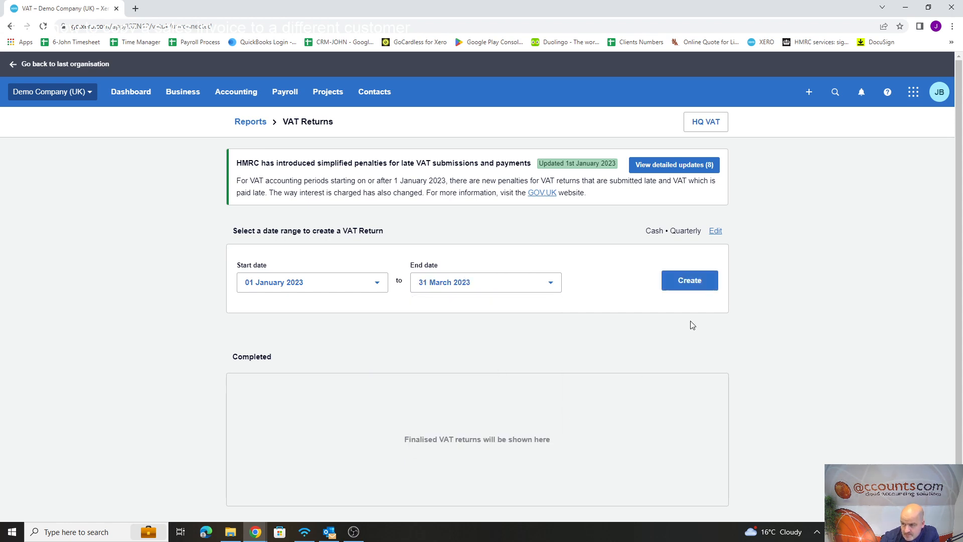
click(701, 285)
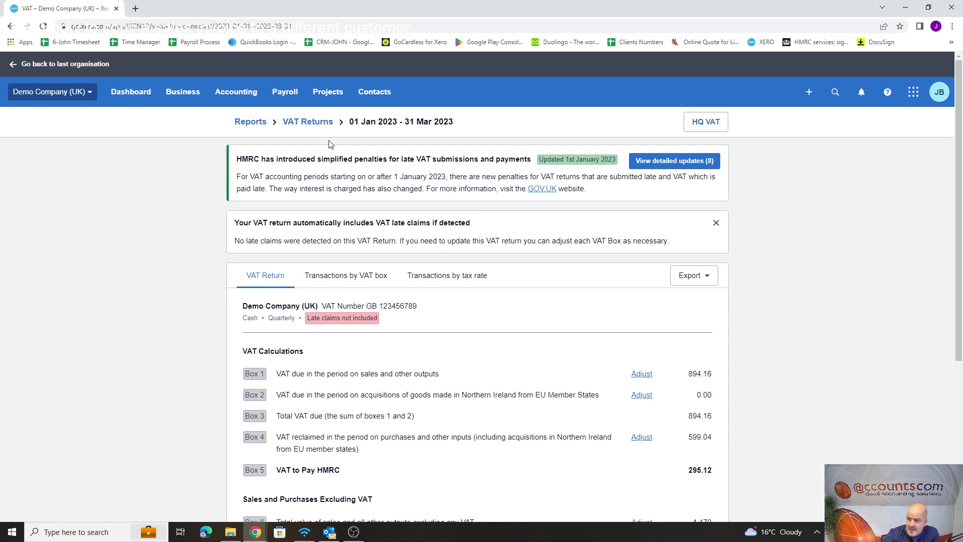
Review the VAT return from its period and scheme details through boxes 1 to 9 to the finalise option.
click(251, 94)
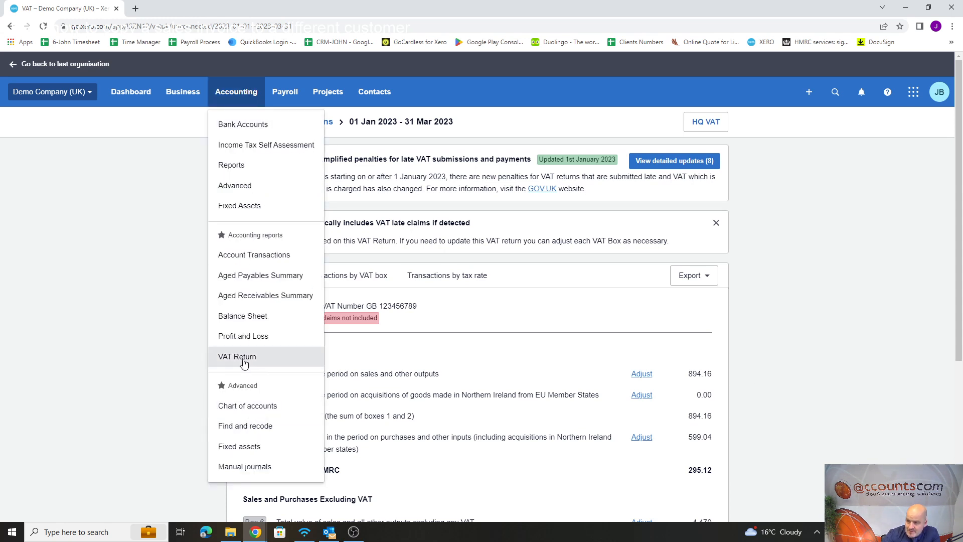
click(751, 322)
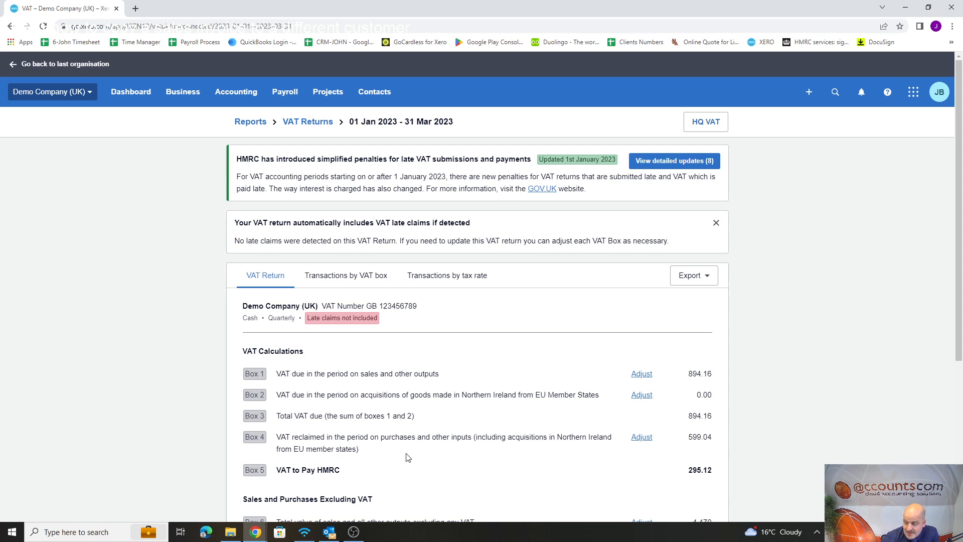
scroll(709, 227, down, 1)
scroll(709, 227, down, 2)
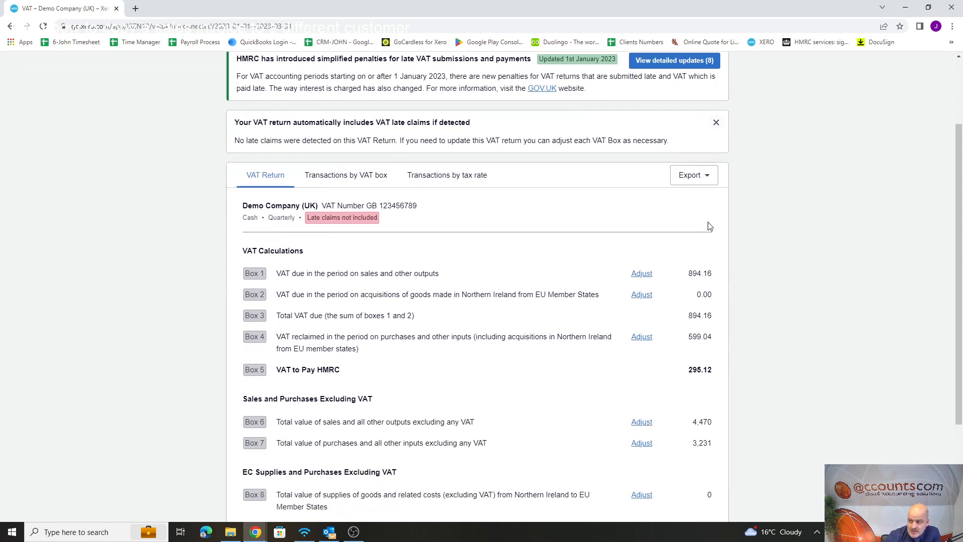
scroll(710, 234, up, 3)
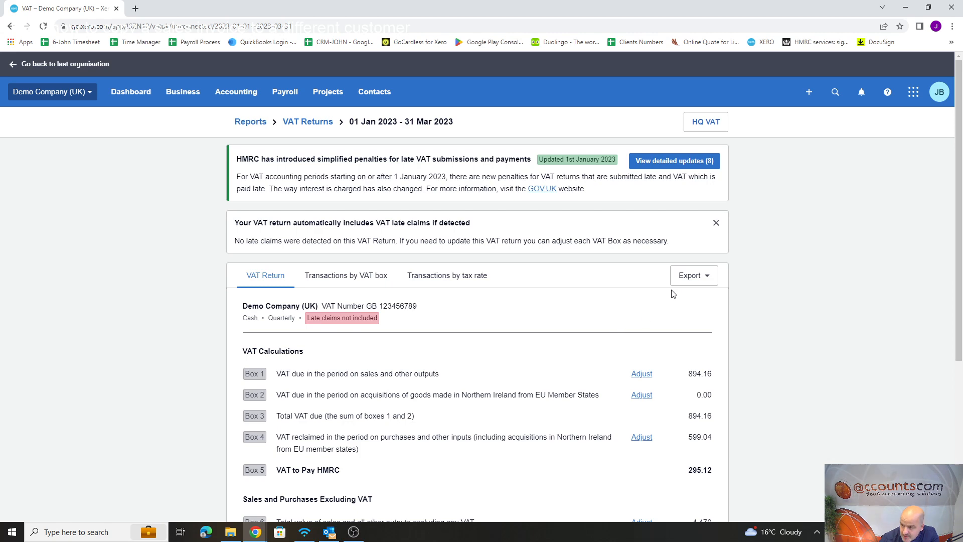
scroll(636, 236, down, 2)
scroll(633, 239, down, 2)
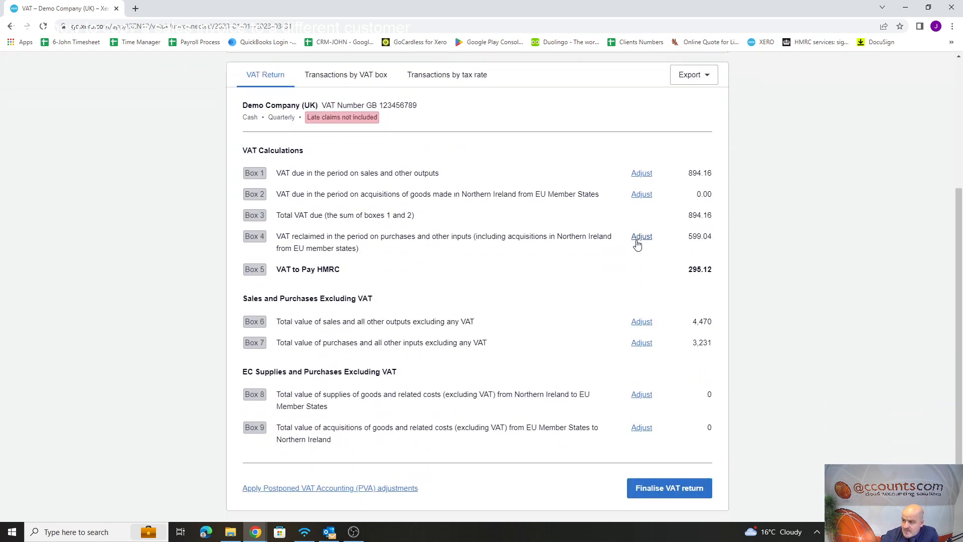
scroll(657, 239, up, 4)
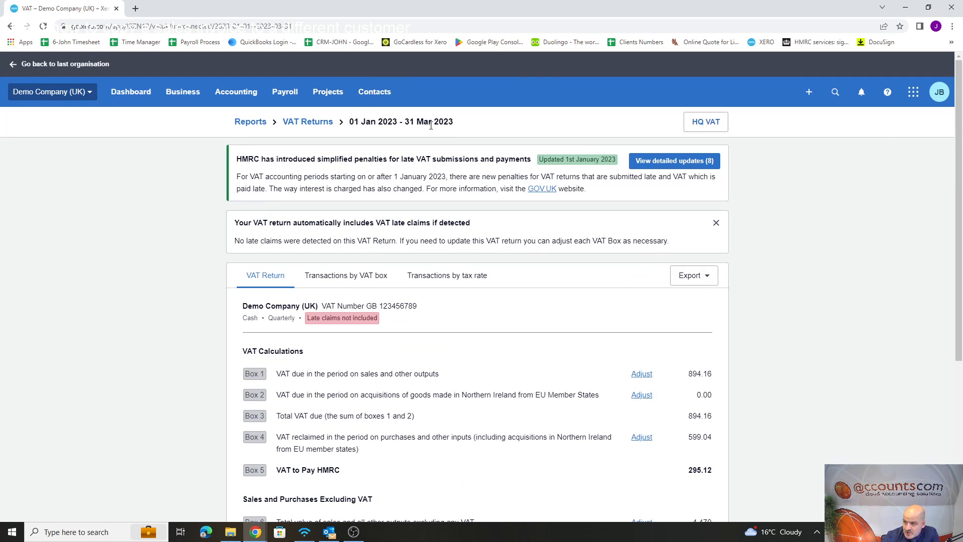
scroll(506, 126, down, 3)
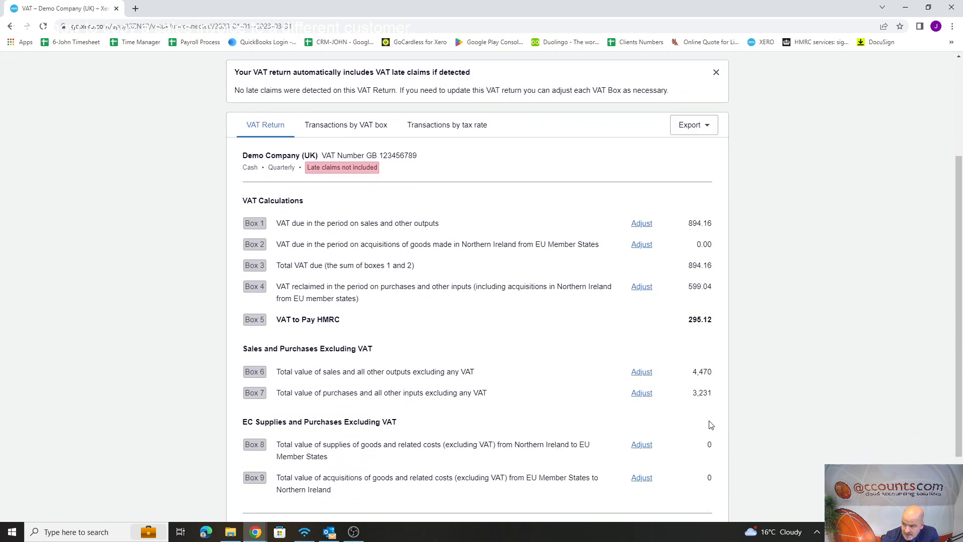
scroll(711, 425, down, 2)
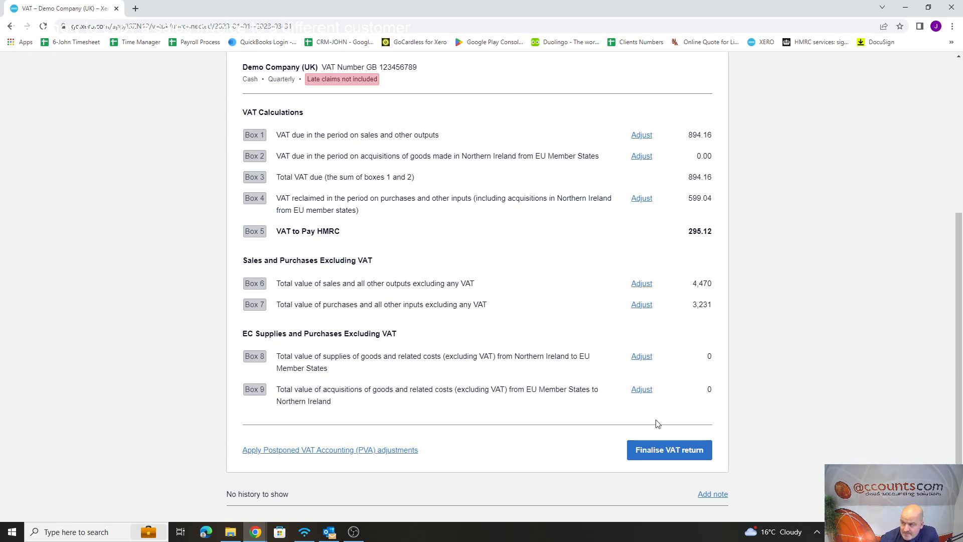
Export the VAT return to Excel and open the downloaded workbook with editing enabled.
scroll(657, 424, up, 5)
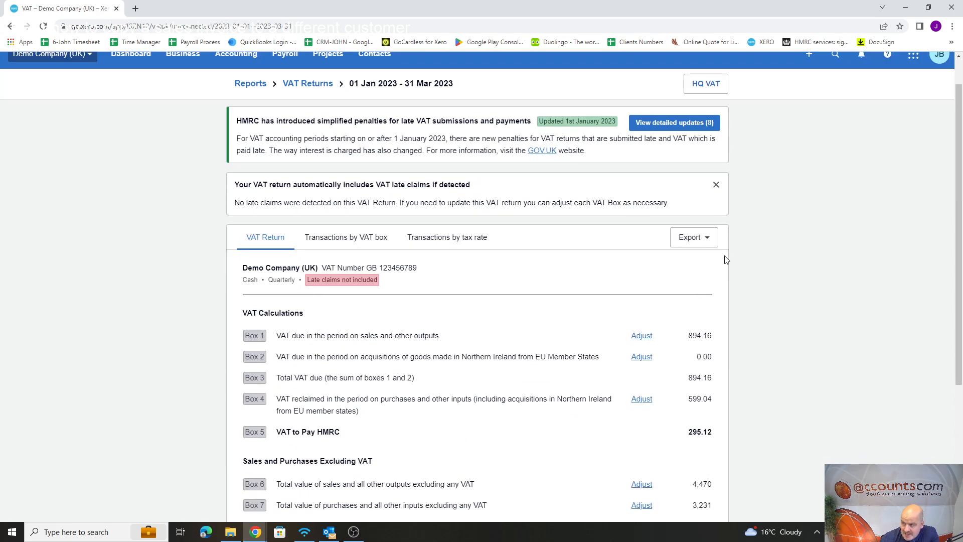
click(709, 240)
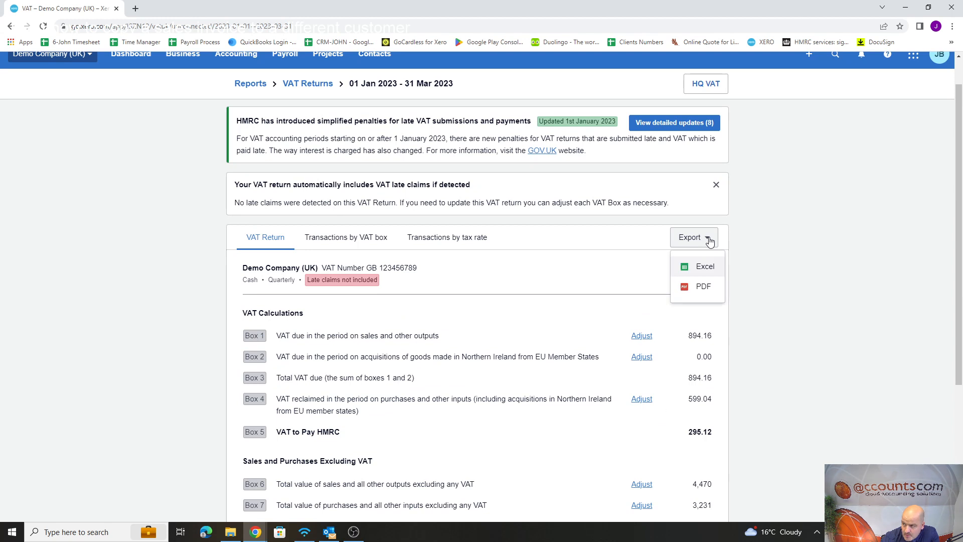
click(702, 268)
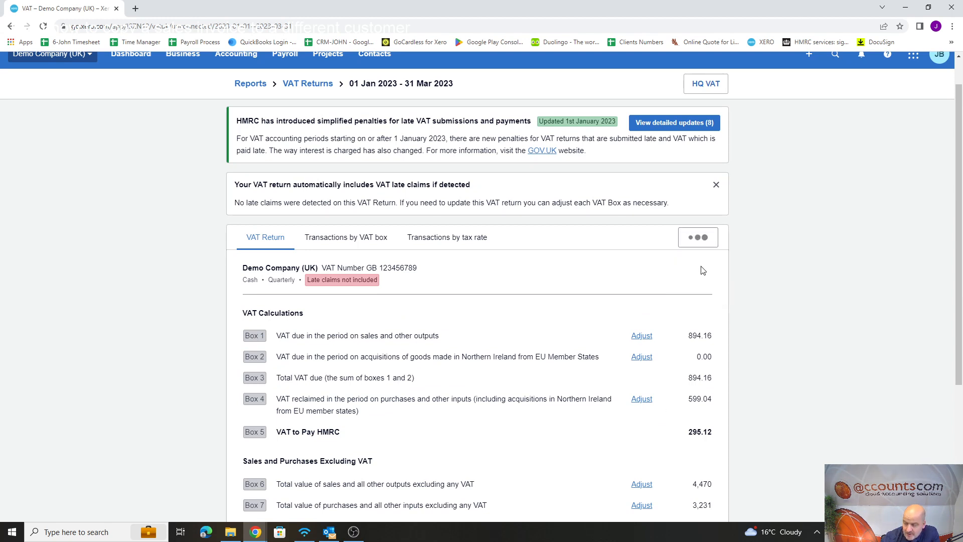
click(89, 509)
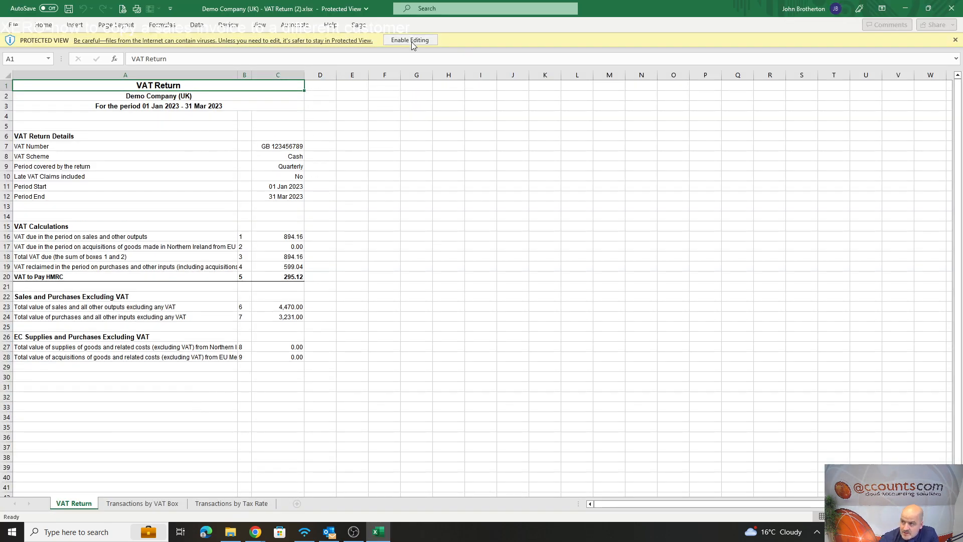
click(419, 43)
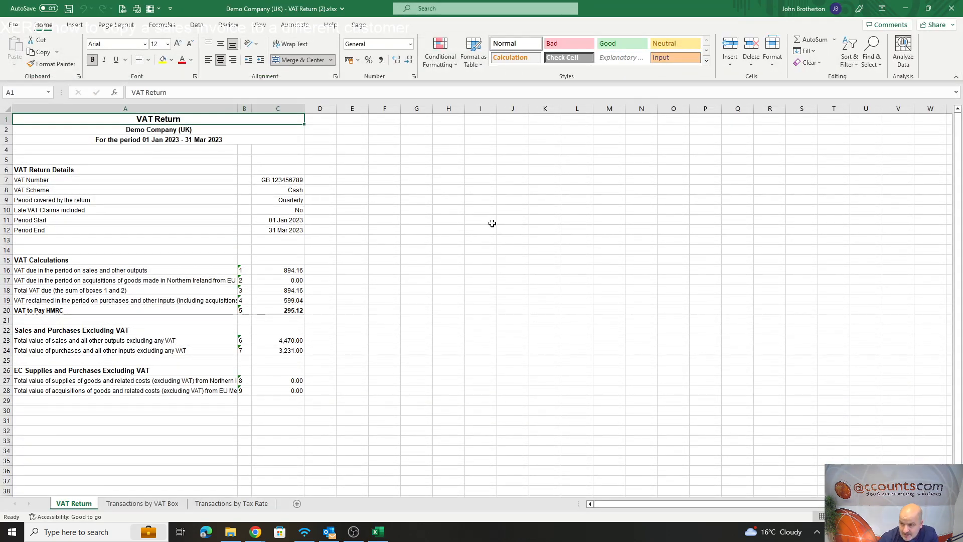
Mark the box 1 amount of VAT due on sales in cell C16 with the Good cell style.
click(438, 270)
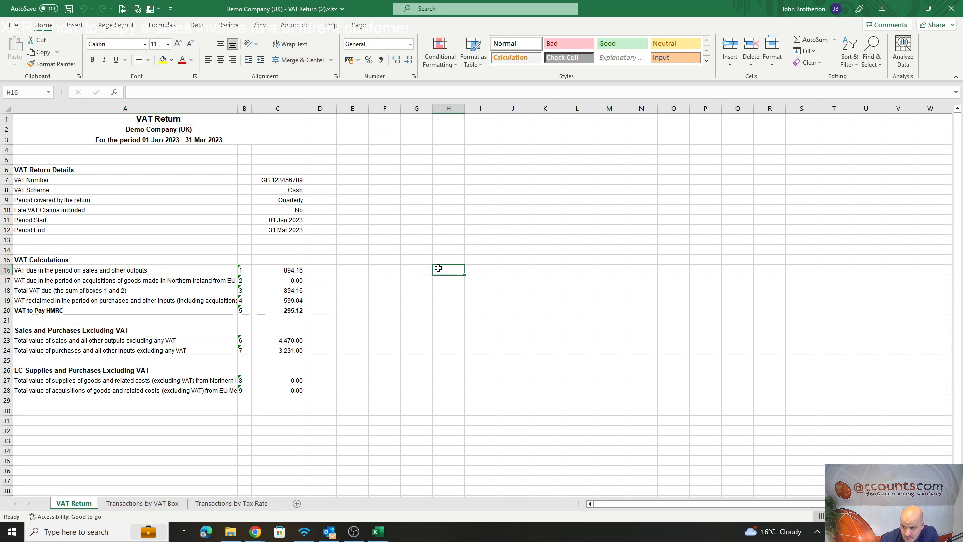
click(293, 269)
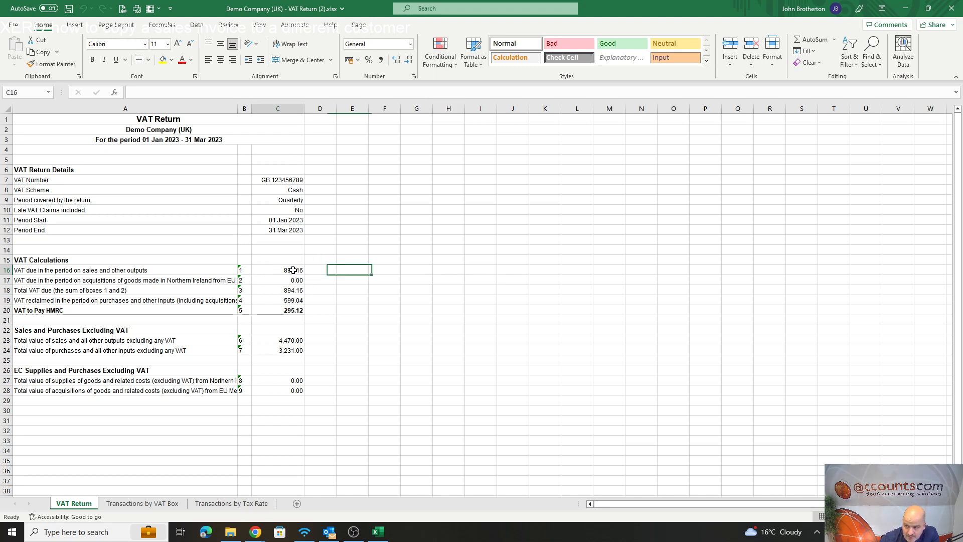
click(633, 48)
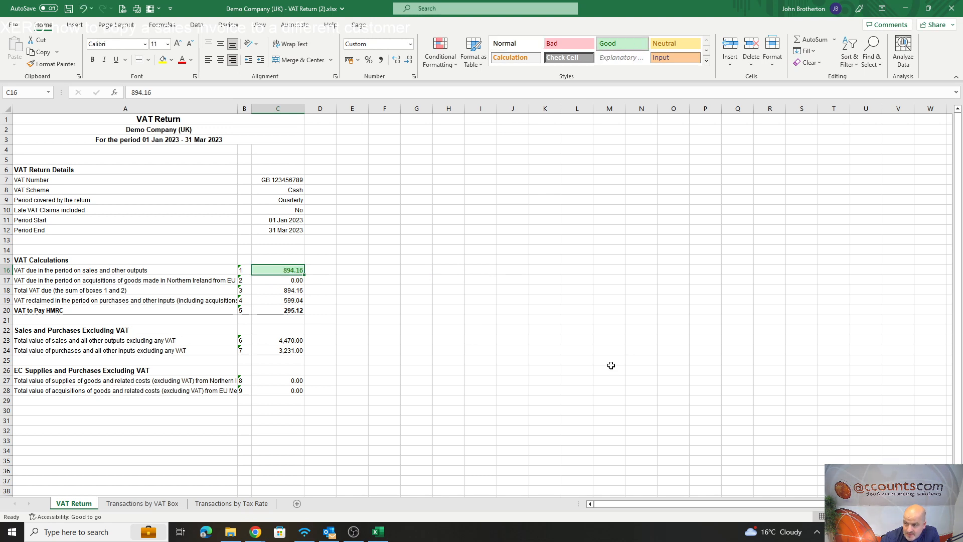
Mark the box 6 total value of sales in cell C23 with the Good cell style.
click(289, 340)
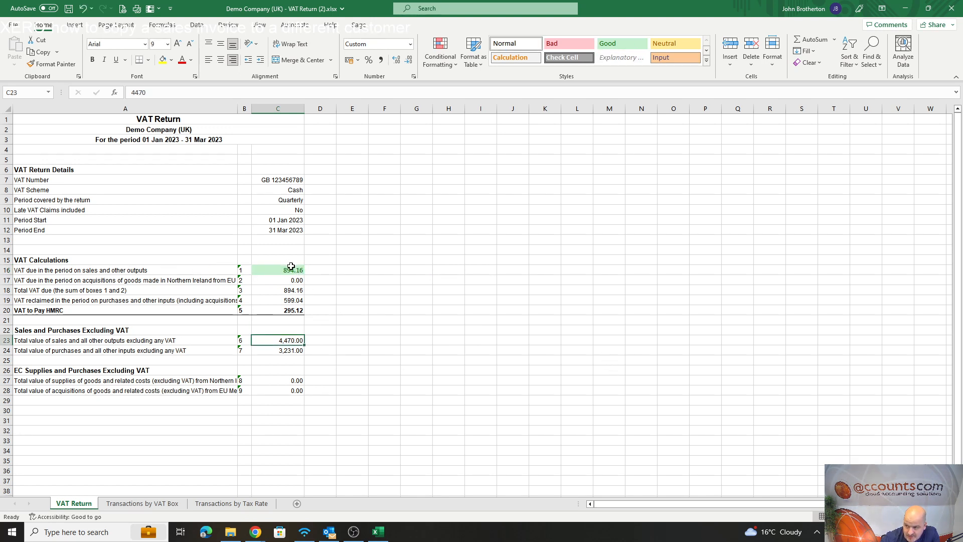
click(621, 46)
click(641, 328)
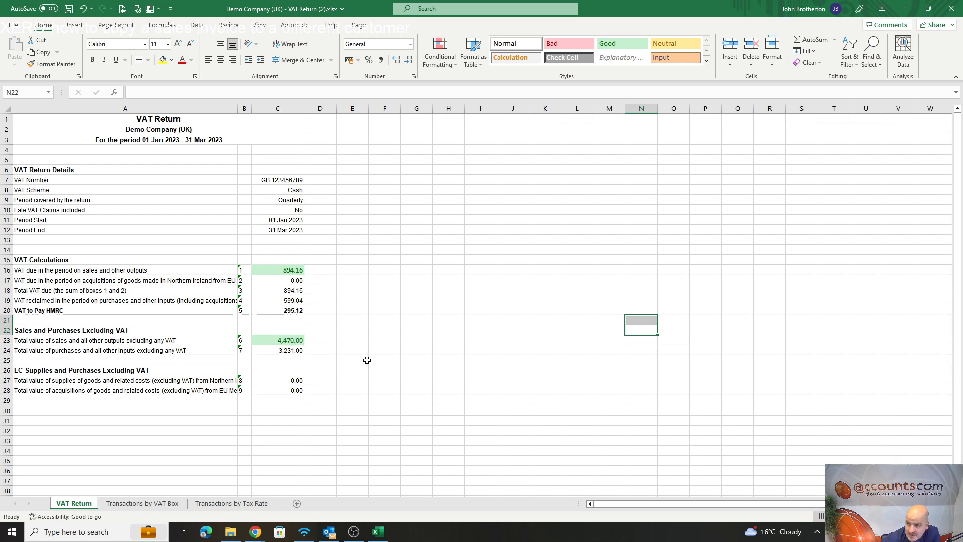
Enter the formula =C16/C23 in cell D23 to divide box 1 VAT by box 6 sales.
click(324, 341)
text(=)
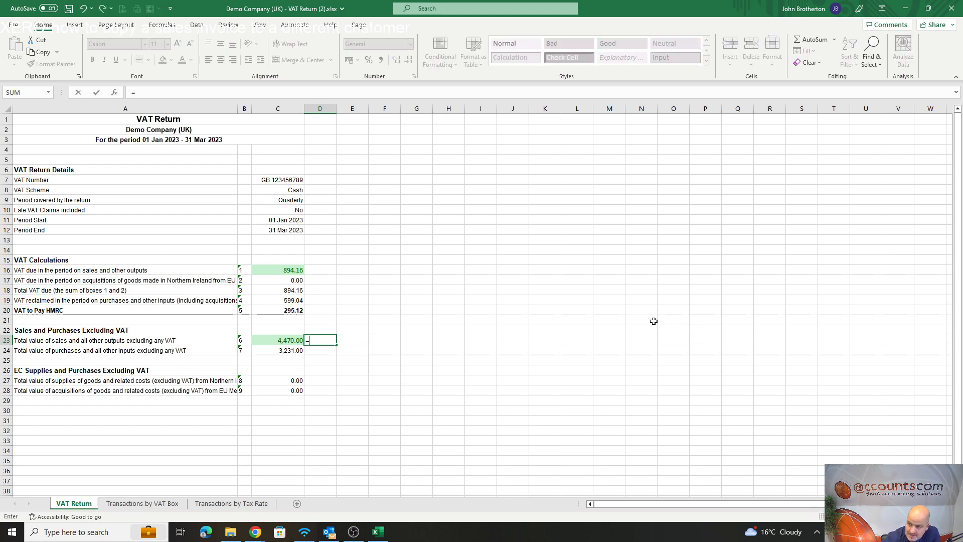
key(Up)
key(Up)
key(Up)
key(Up)
key(Up)
key(Up)
key(Up)
key(Left)
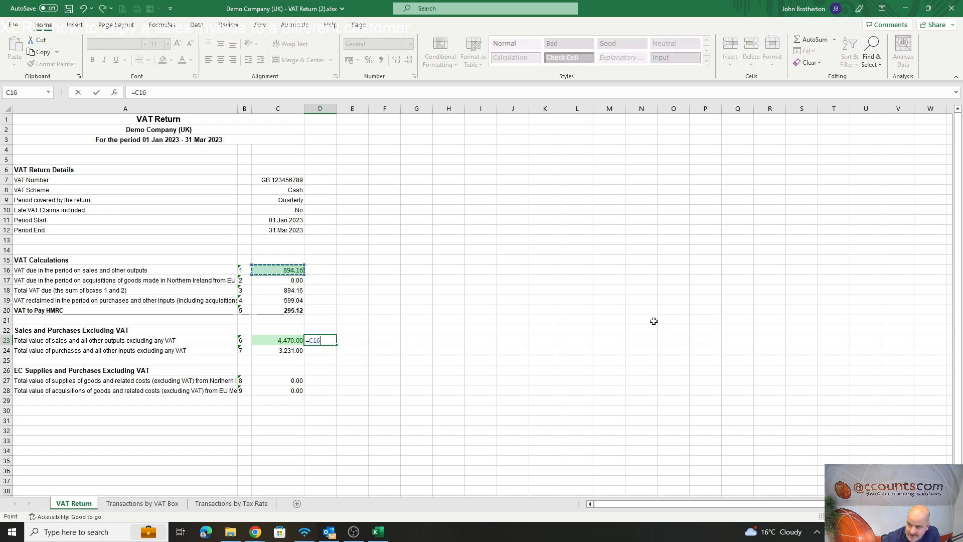
text(/)
key(Left)
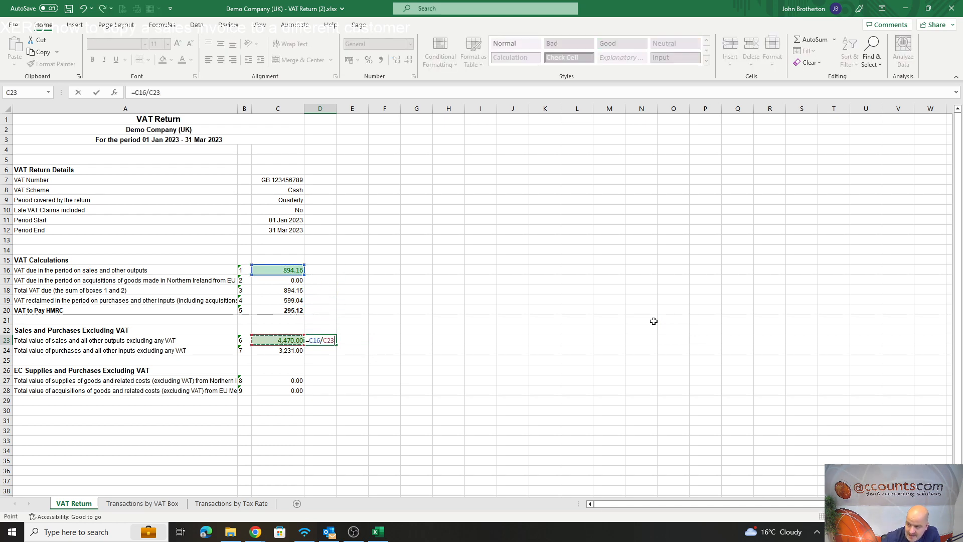
key(Return)
key(Up)
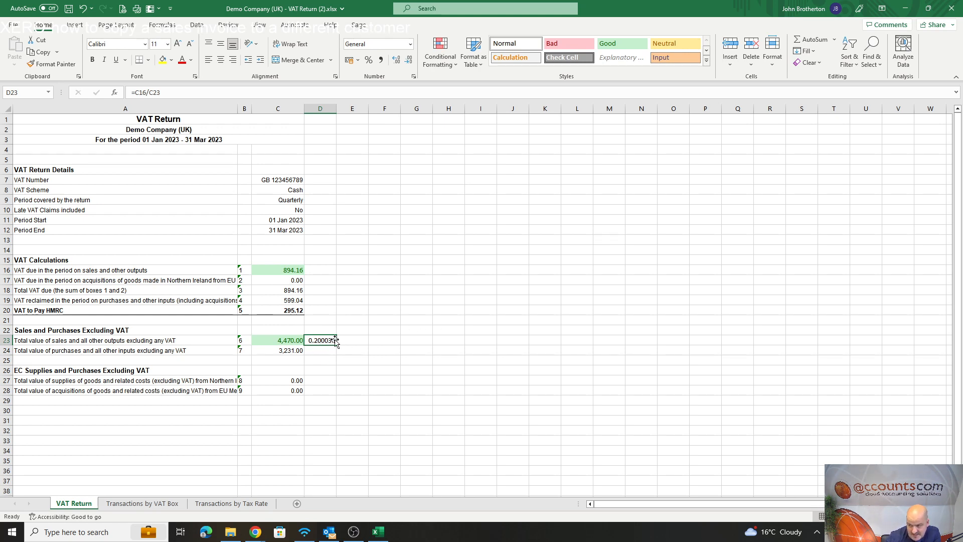
click(394, 340)
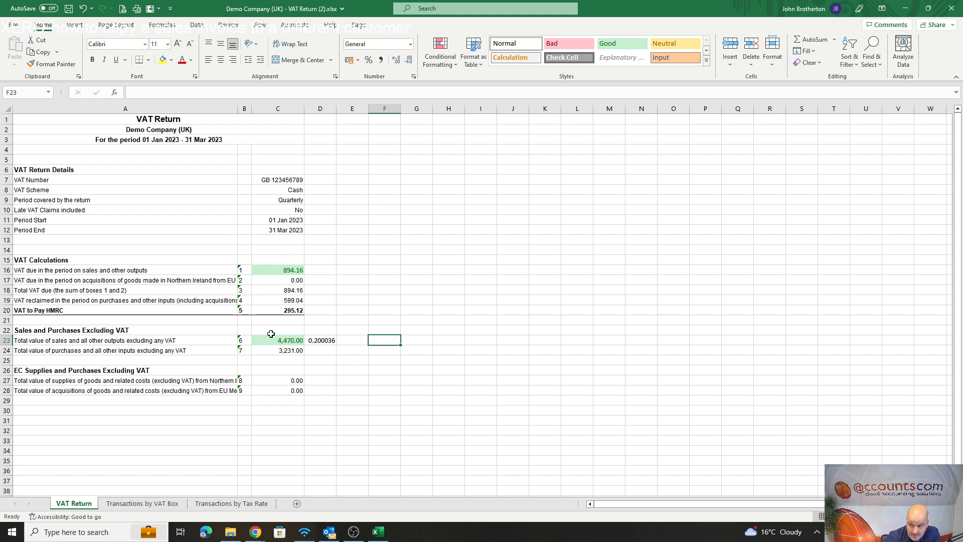
Mark the box 4 reclaimed VAT in C19 and the box 7 purchases in C24 with the Bad cell style.
click(311, 348)
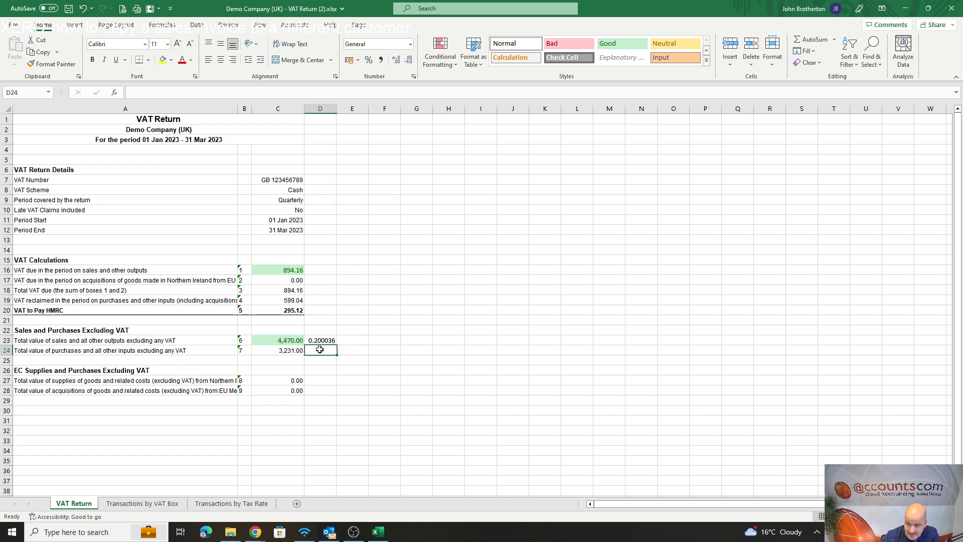
click(386, 259)
click(293, 350)
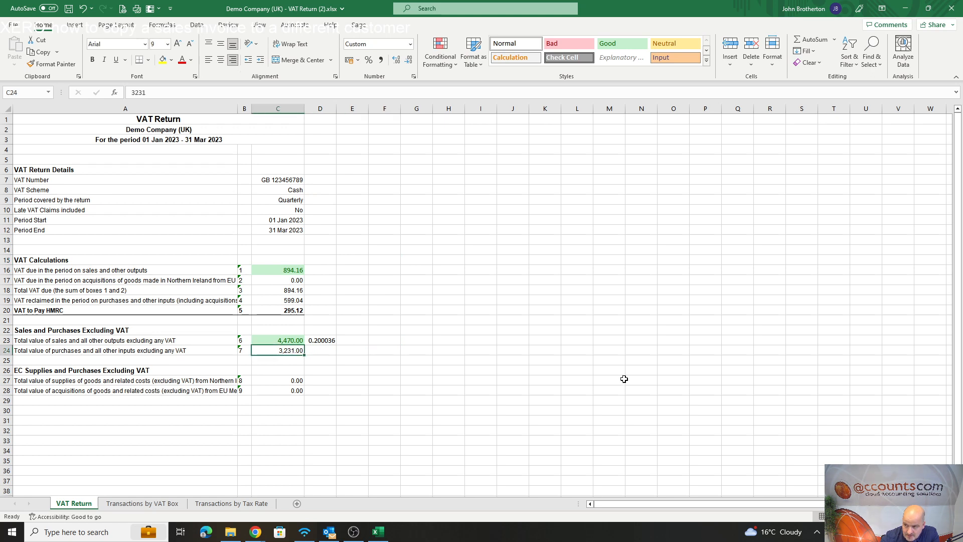
click(296, 299)
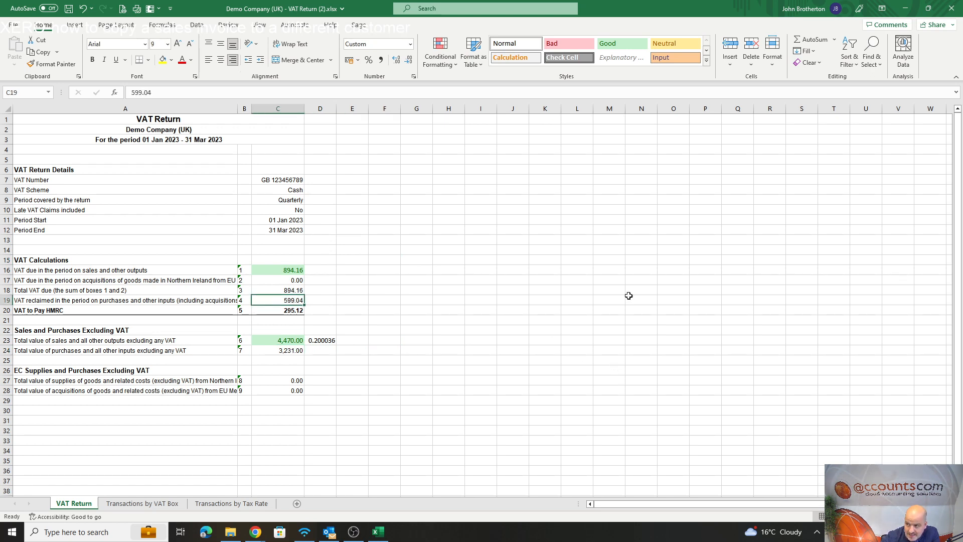
click(568, 44)
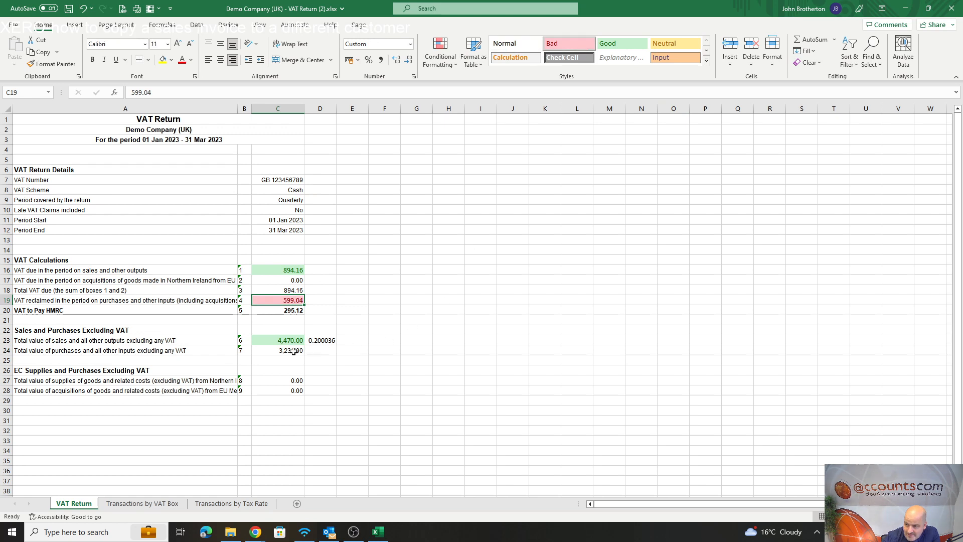
click(294, 351)
click(567, 44)
click(642, 359)
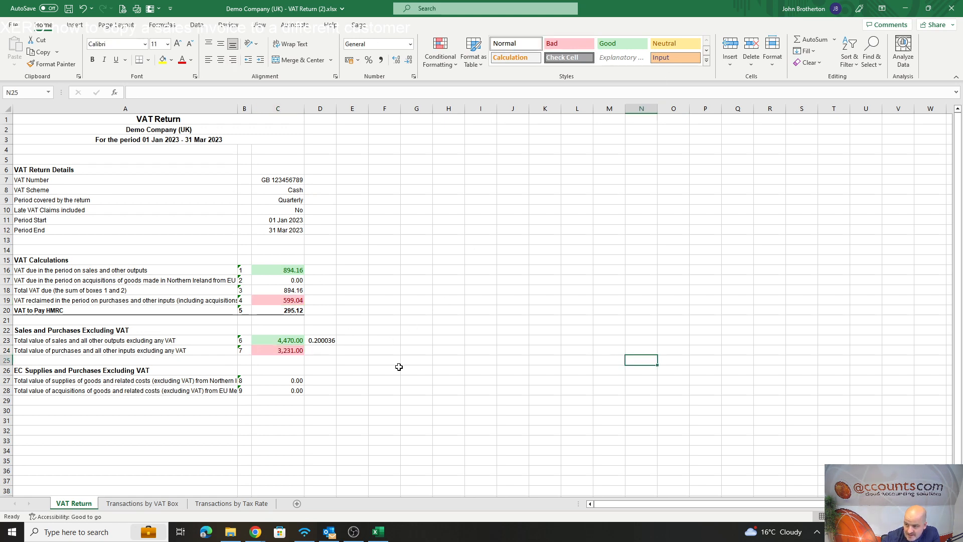
Enter the formula =C19/C24 in cell D24 to divide box 4 VAT by box 7 purchases.
click(327, 352)
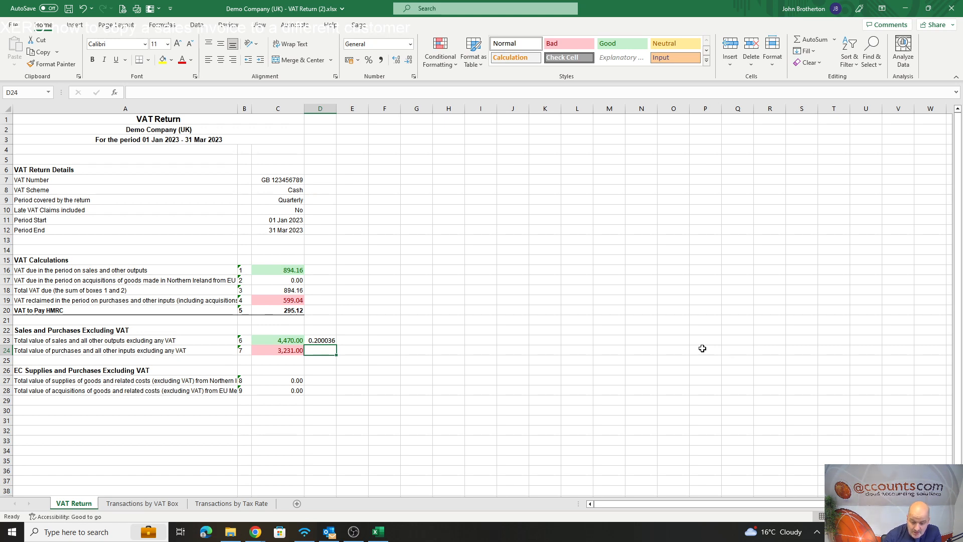
text(=)
key(Up)
key(Up)
key(Up)
key(Up)
key(Up)
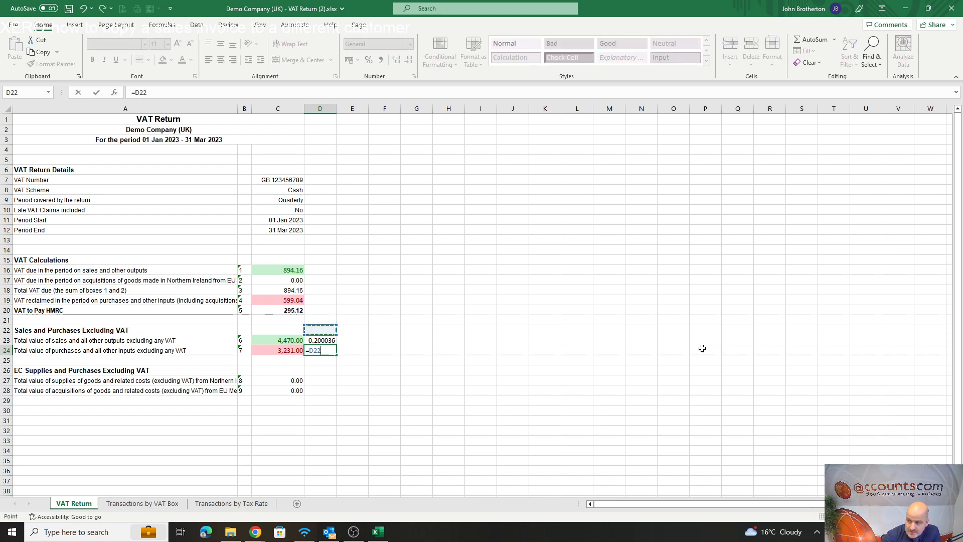
key(Left)
text(/)
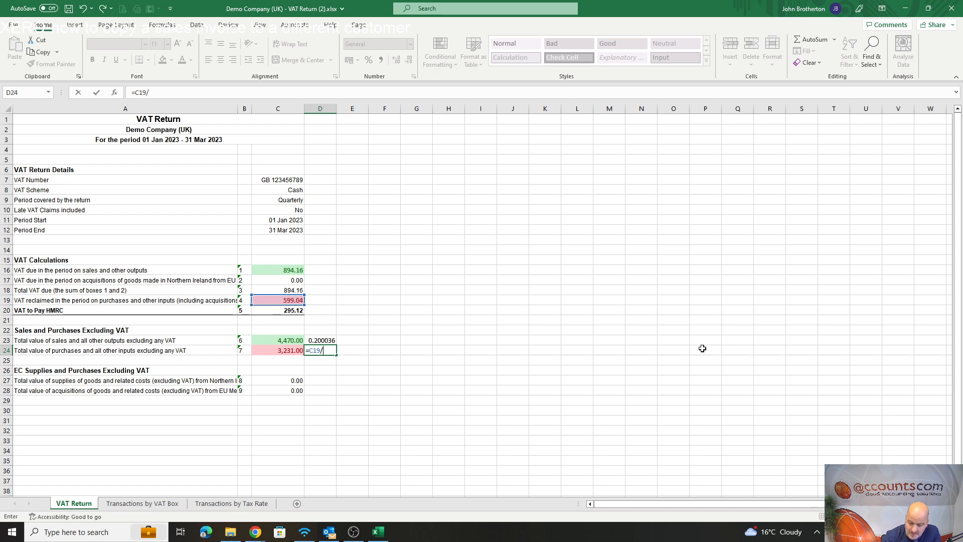
key(Down)
key(Down)
key(Down)
key(Down)
key(Down)
key(Return)
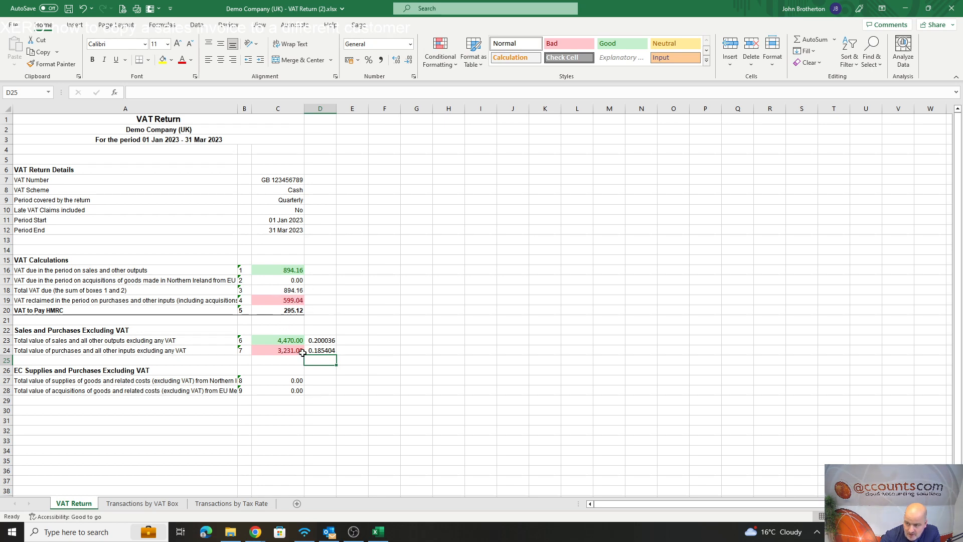
click(332, 351)
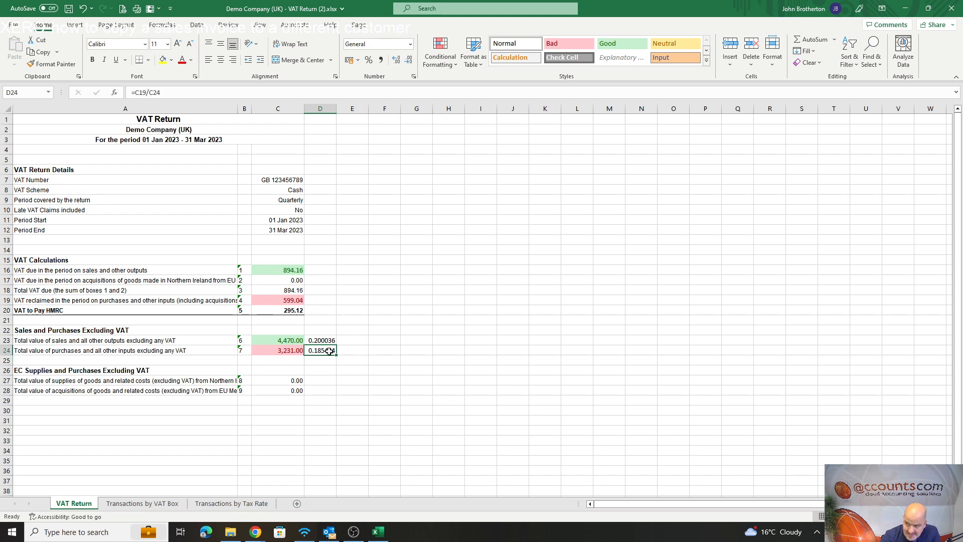
Try a box 4 reclaimed VAT amount of 800 in cell C19 to test the purchases ratio.
click(297, 351)
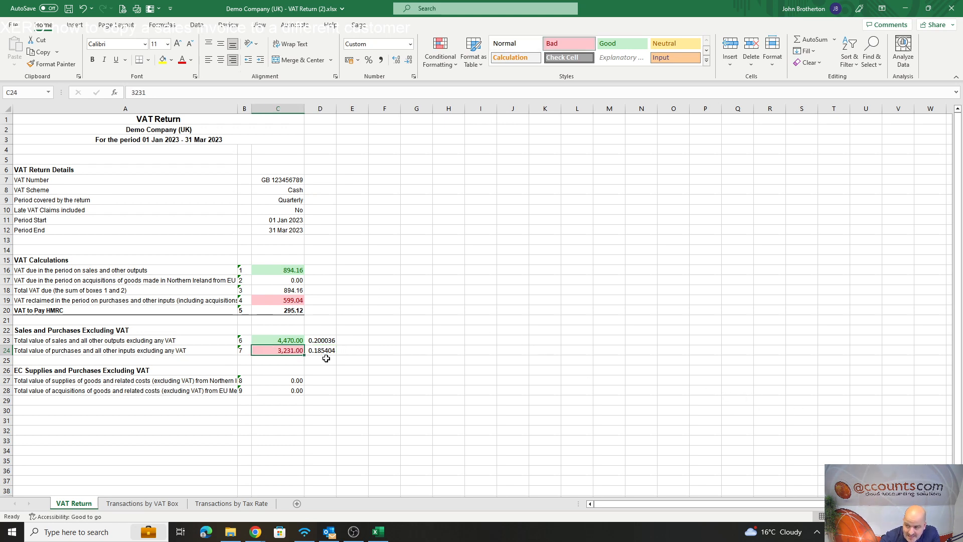
click(291, 300)
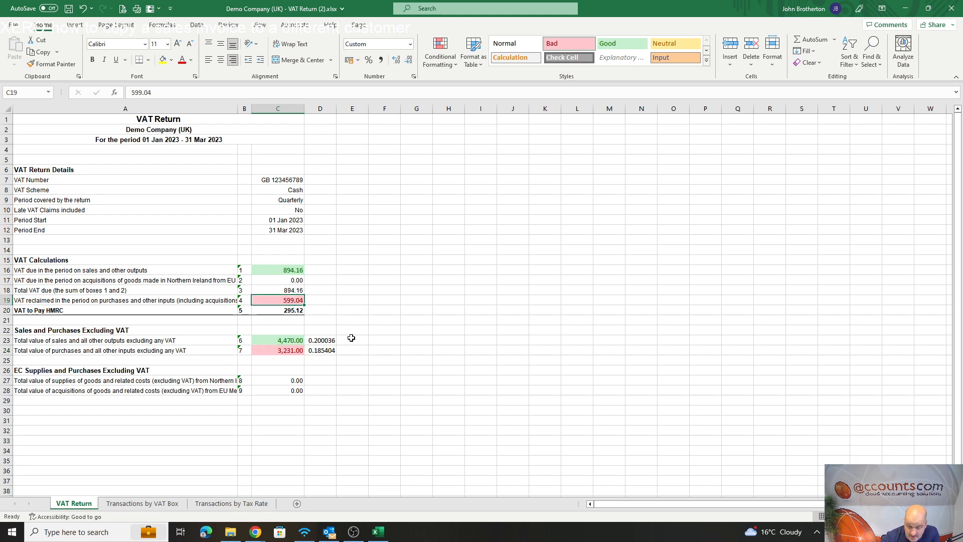
click(323, 350)
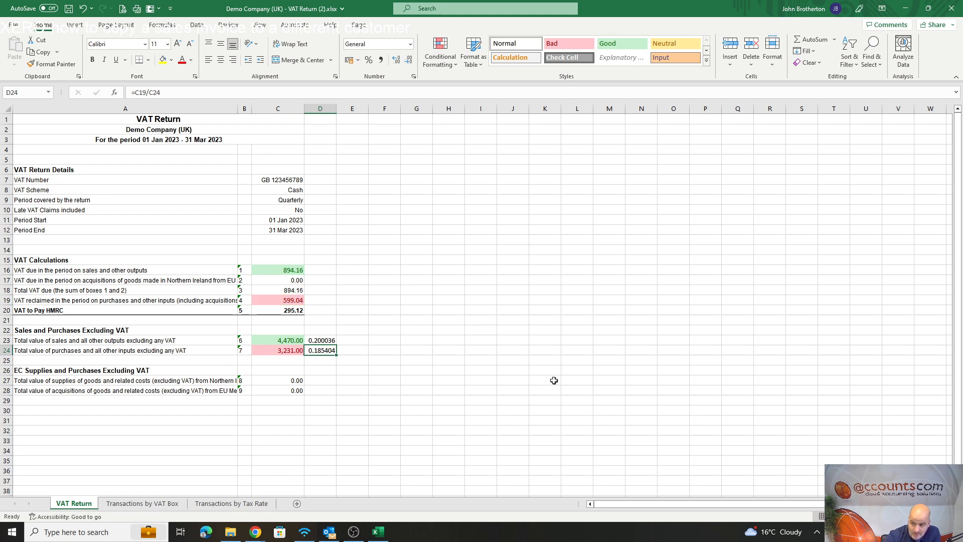
click(287, 300)
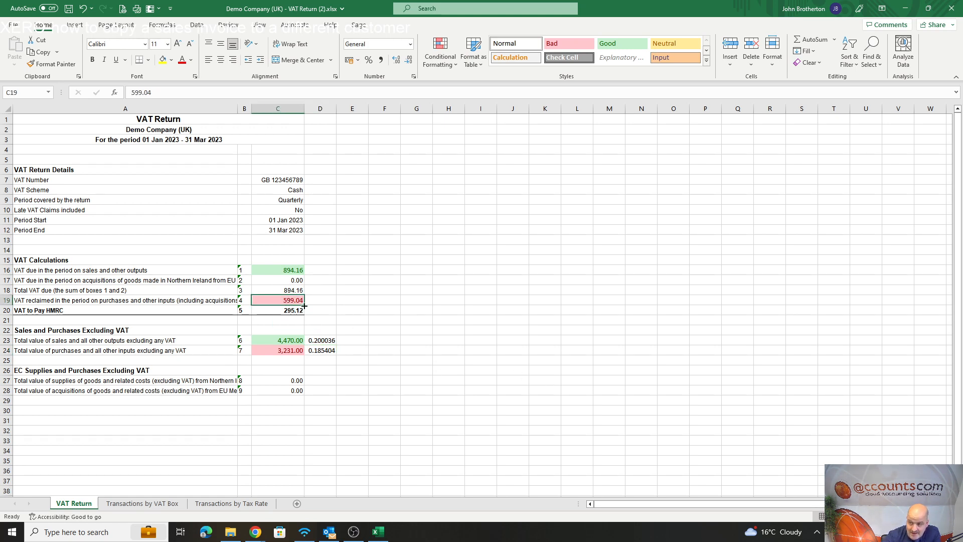
text(80)
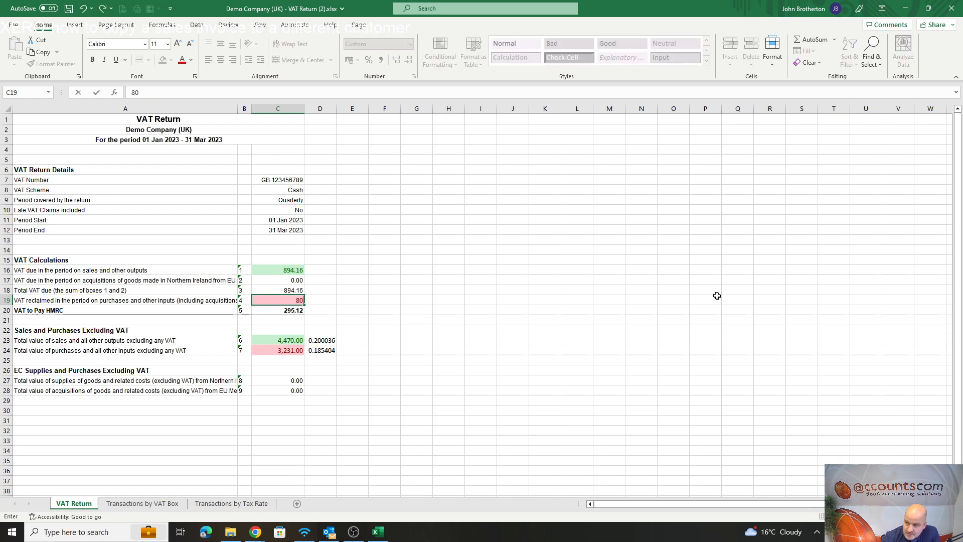
text(0)
click(480, 240)
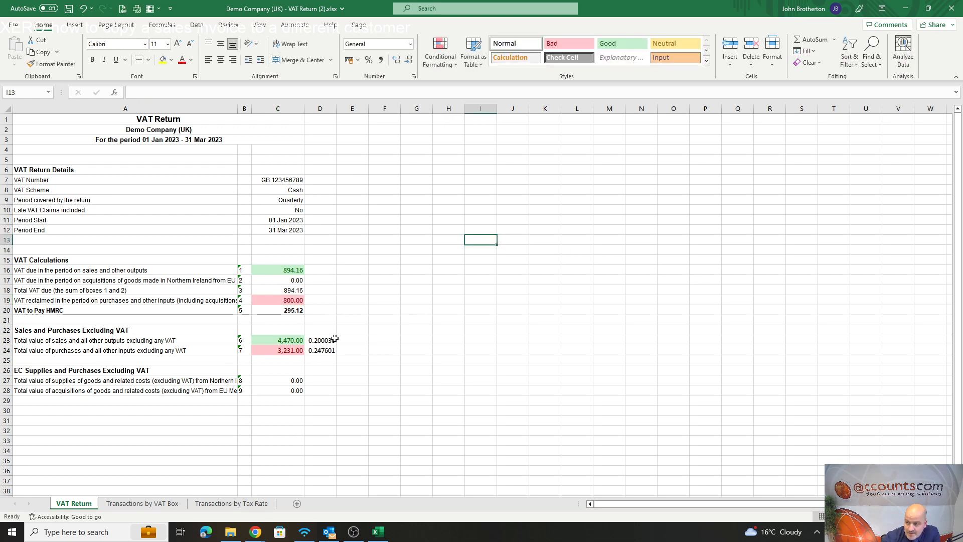
Check the test ratio in D24 against C19 and C24, and undo the change to the box 4 amount.
click(294, 299)
click(288, 352)
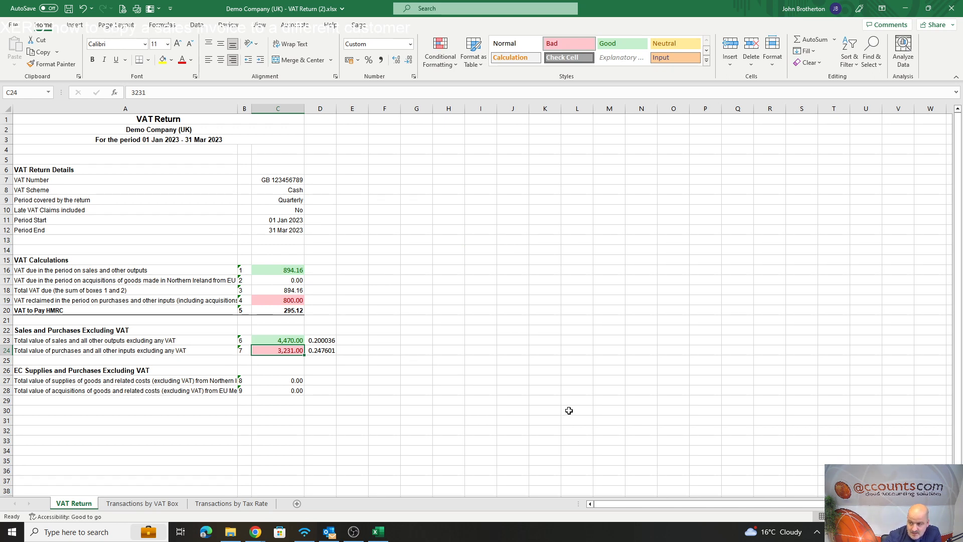
click(333, 352)
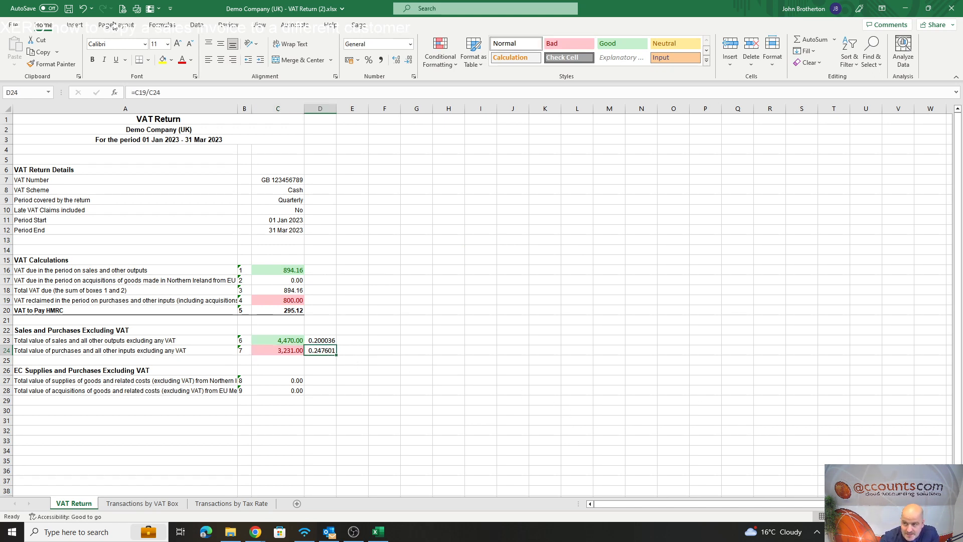
click(82, 8)
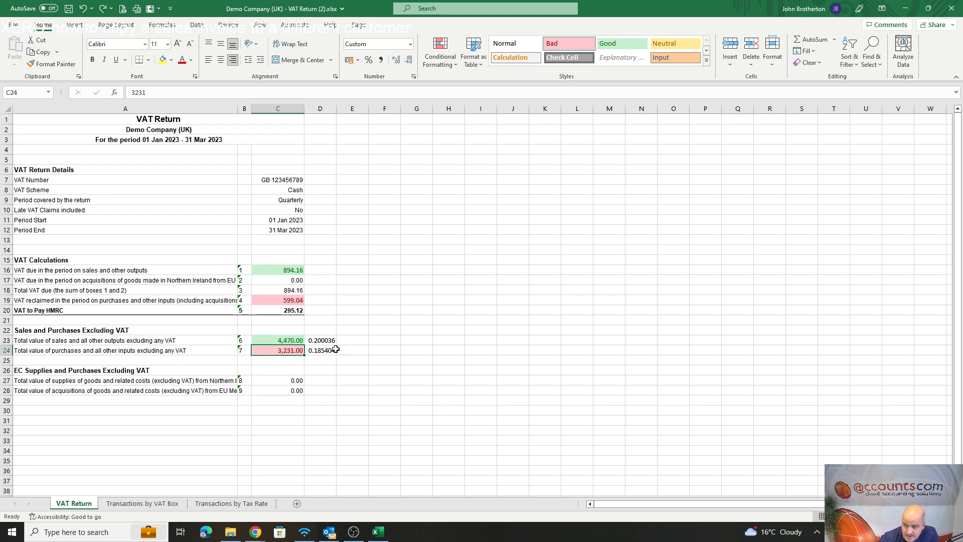
Review the purchases ratio in D24 alongside the box 7 amount in C24 and the box 4 amount in C19.
click(317, 350)
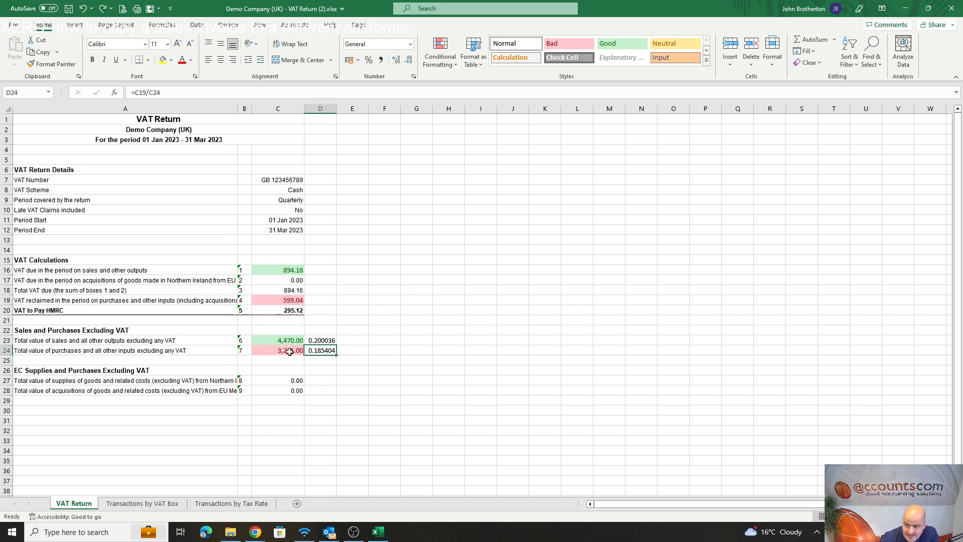
click(290, 351)
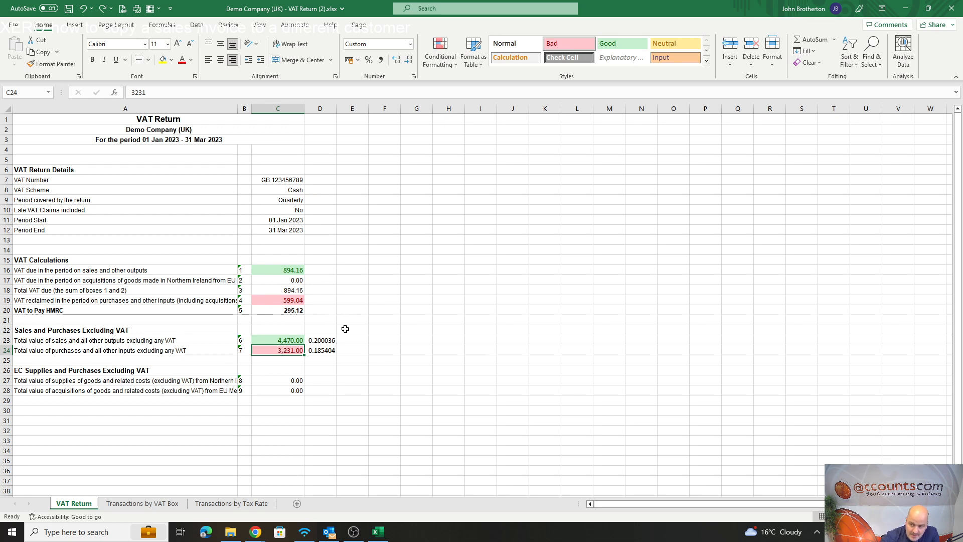
click(292, 302)
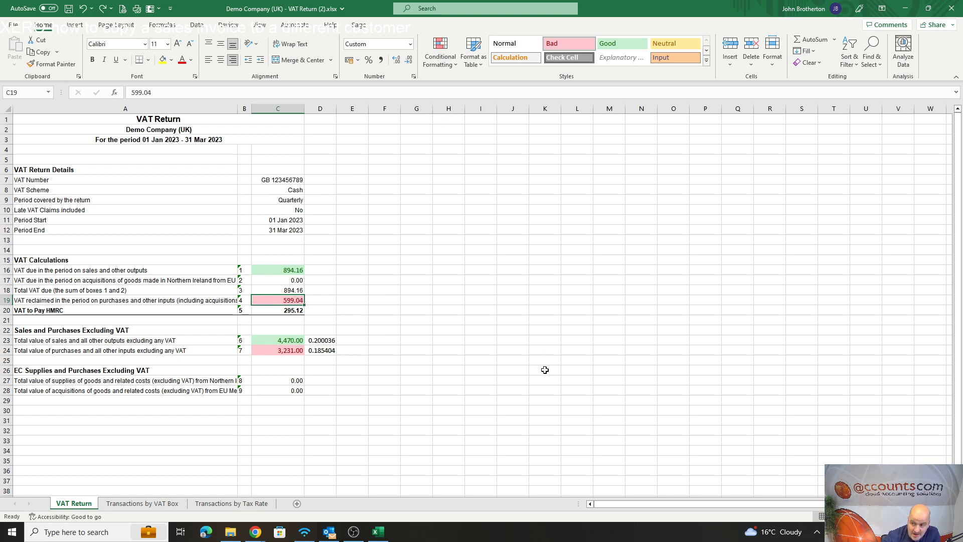
click(292, 351)
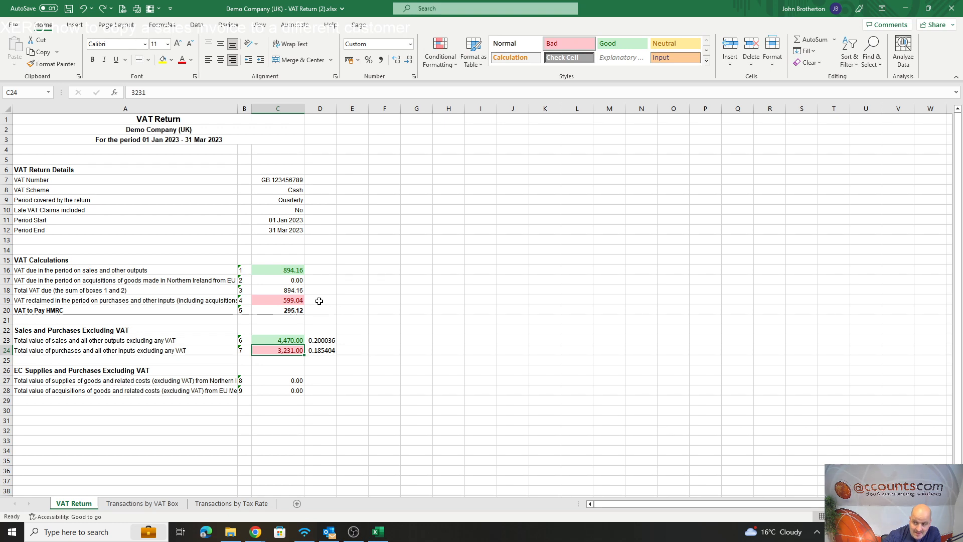
click(317, 350)
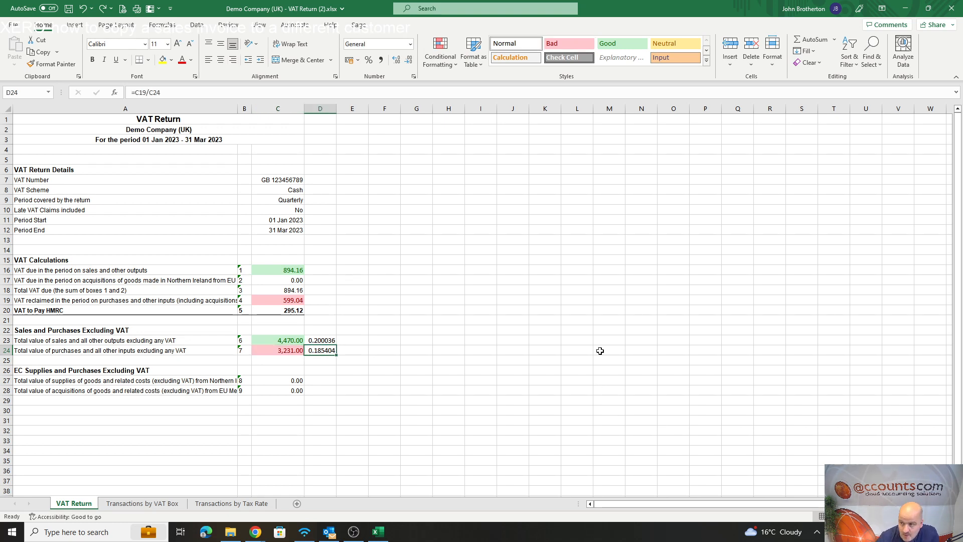
Close the workbook without saving its changes and look over the VAT return in Xero.
click(953, 10)
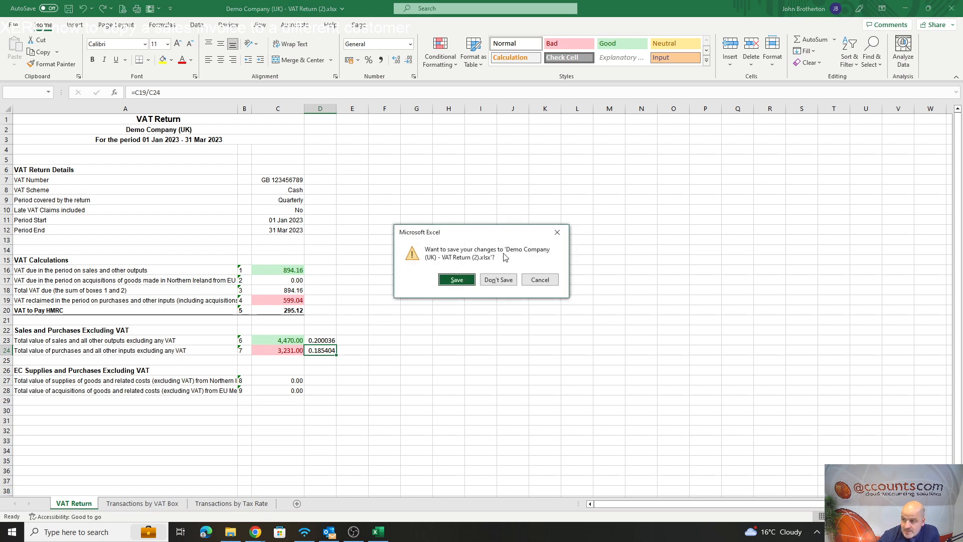
click(498, 280)
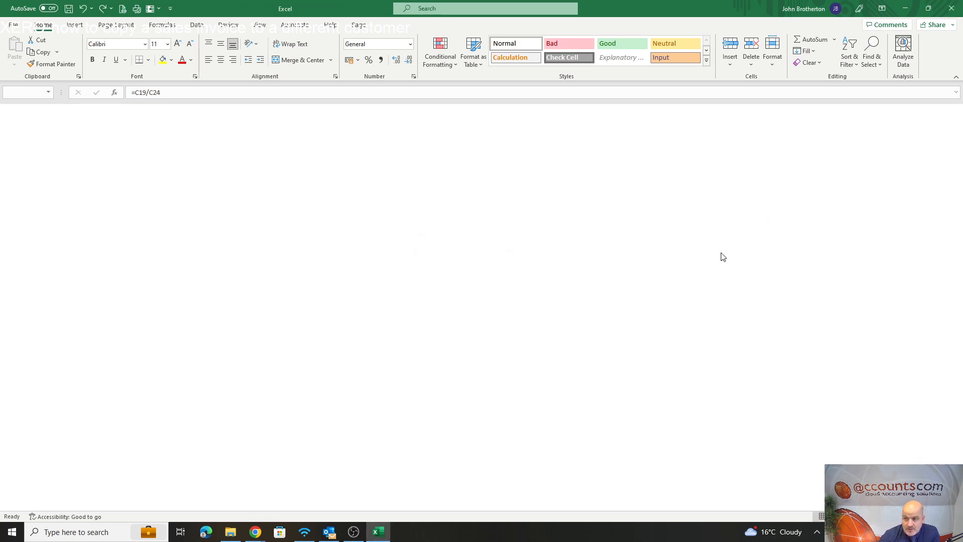
scroll(426, 352, down, 3)
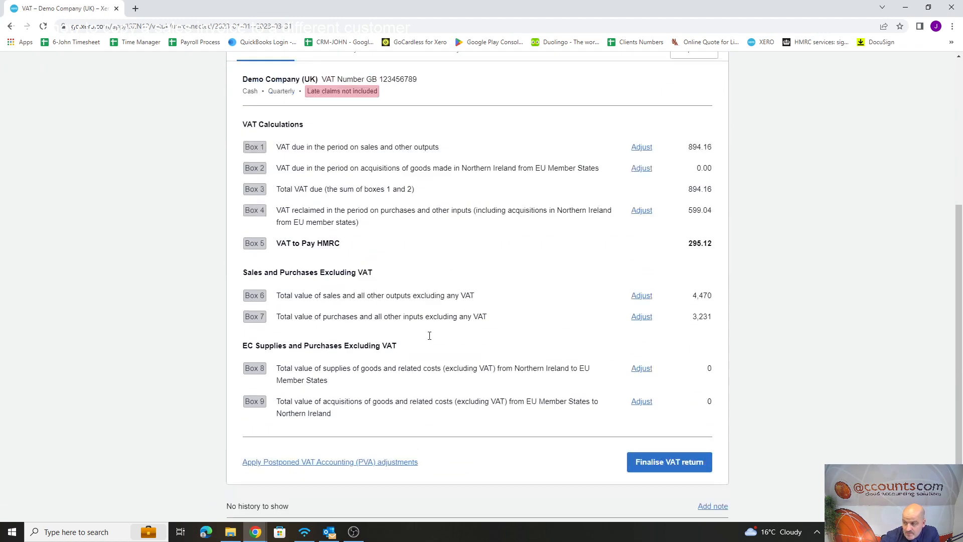
scroll(429, 350, up, 5)
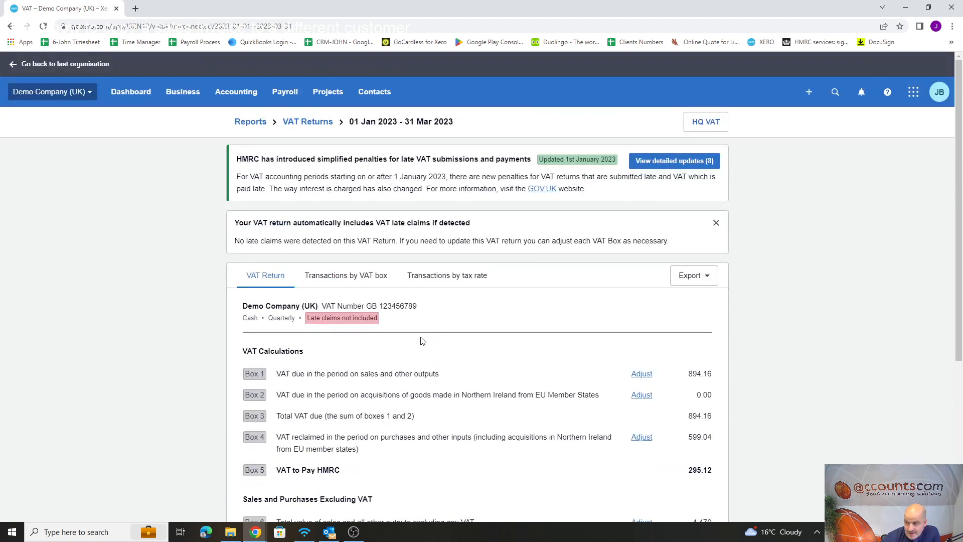
Open the VAT return's transactions by VAT box and review the box 1 sales transactions with their VAT and net amounts.
scroll(405, 241, down, 3)
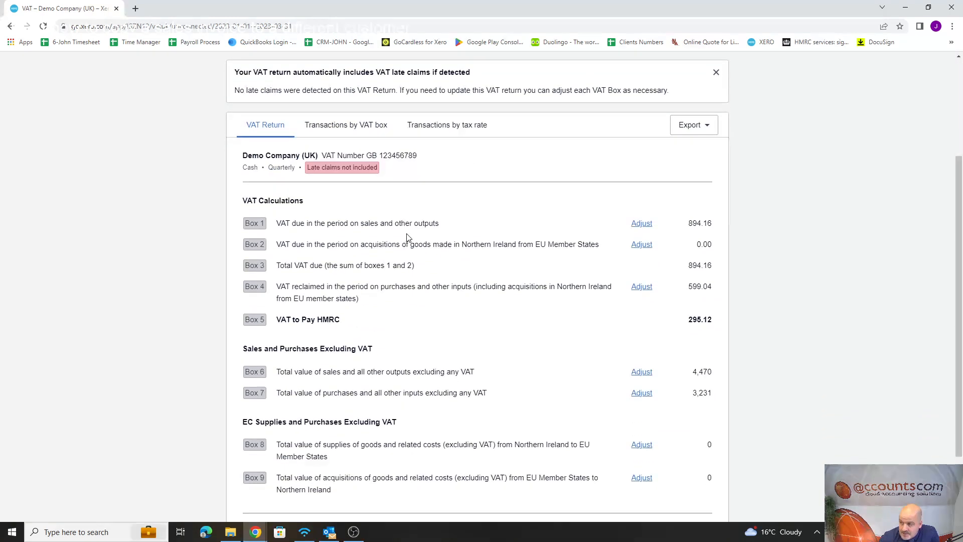
scroll(544, 336, up, 3)
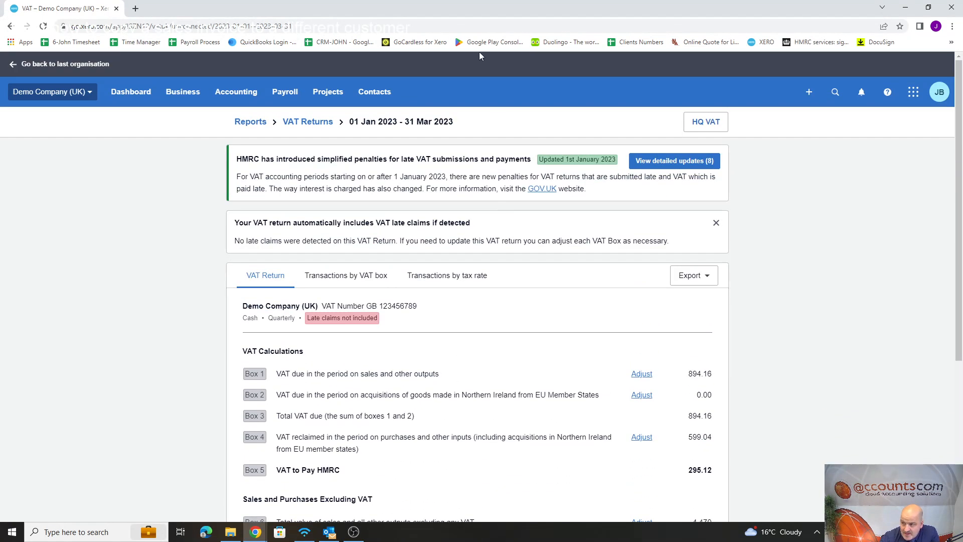
click(361, 278)
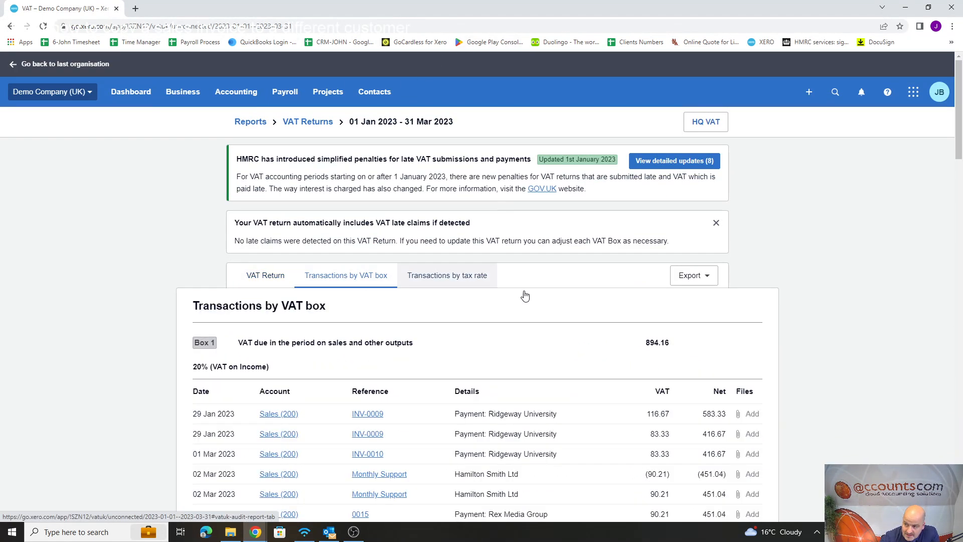
scroll(667, 290, down, 3)
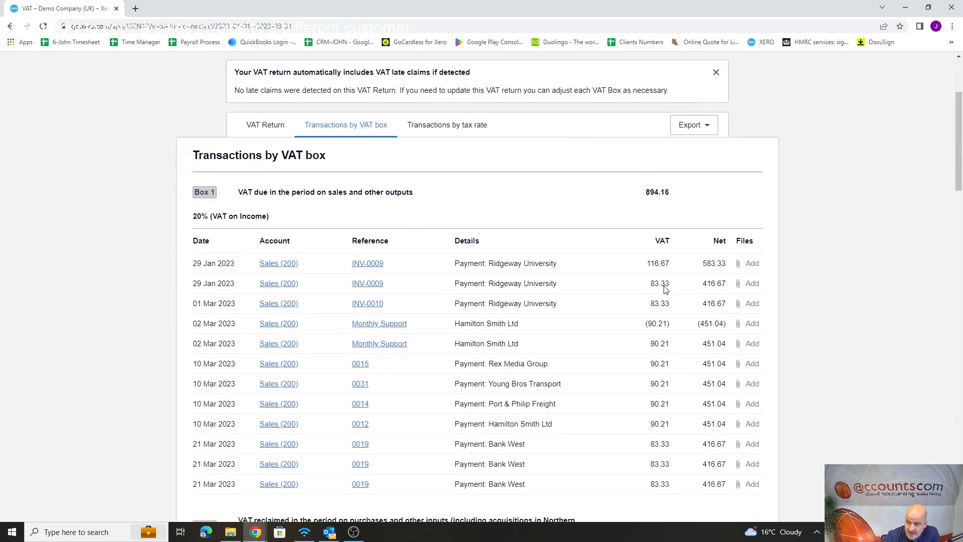
scroll(435, 224, down, 3)
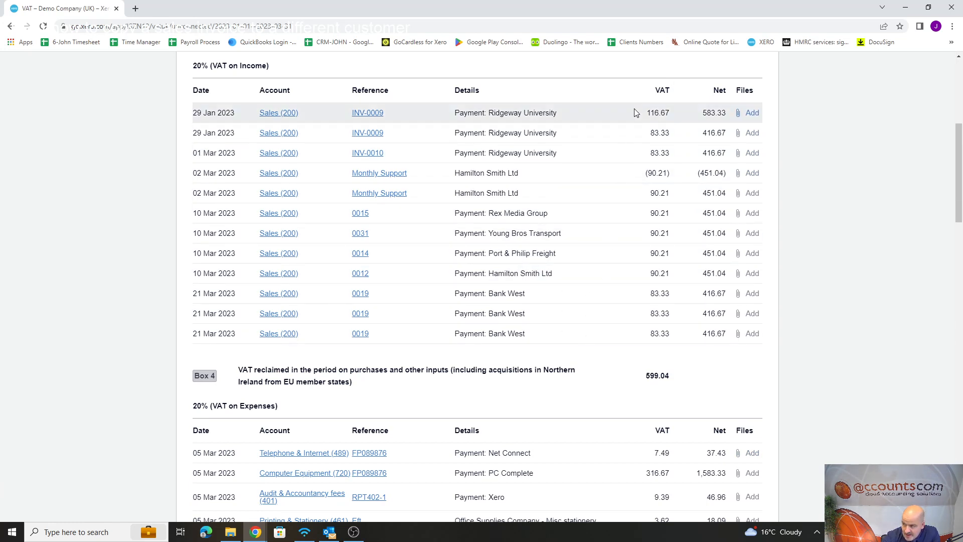
scroll(626, 331, down, 3)
scroll(625, 332, down, 2)
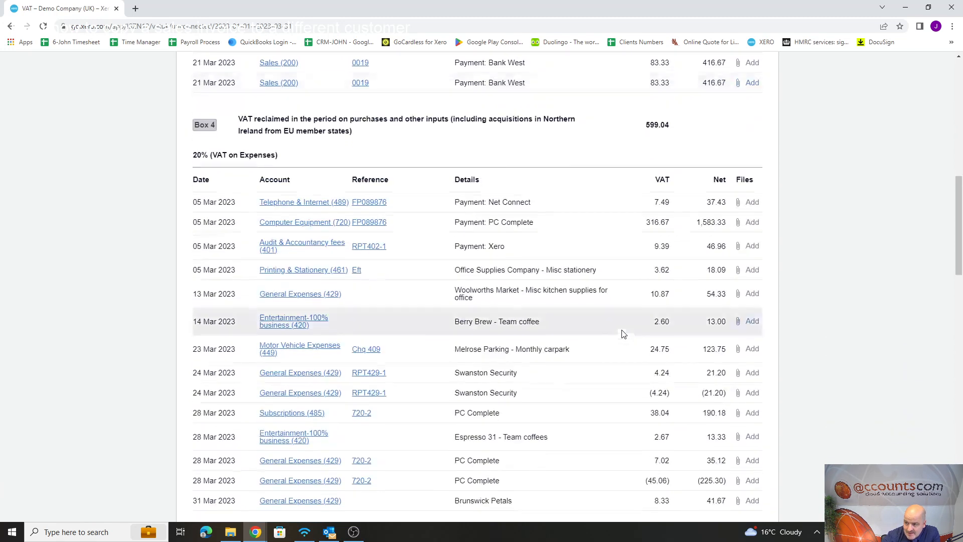
scroll(442, 226, up, 5)
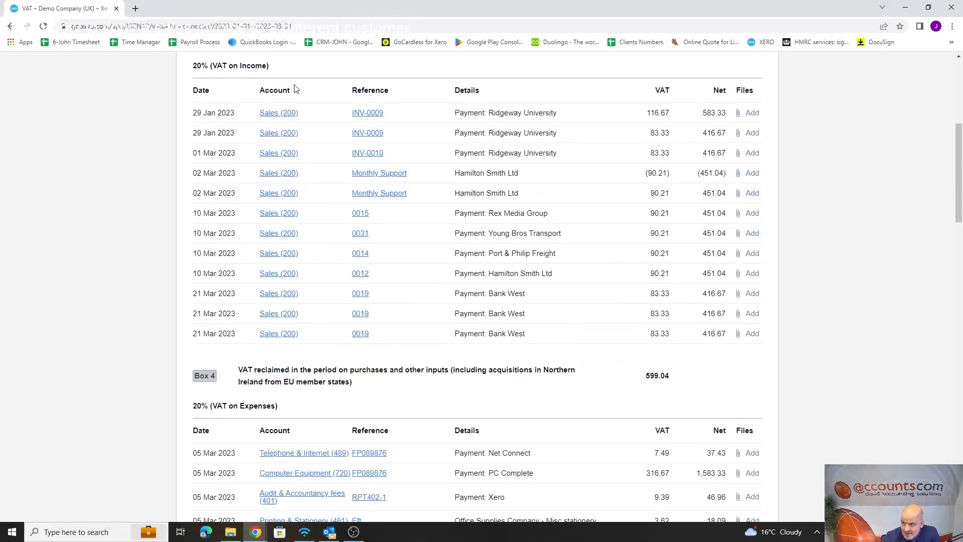
scroll(298, 95, up, 3)
Examine the box 4 purchase transactions under the 20%, 20% adjusted and 5% VAT on Expenses rates.
scroll(286, 381, down, 8)
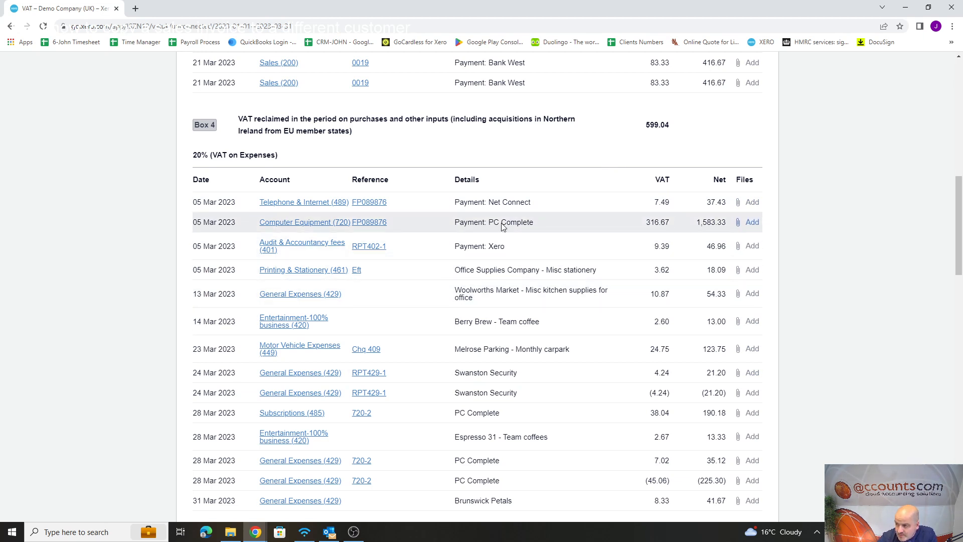
scroll(304, 207, down, 1)
scroll(304, 207, down, 1)
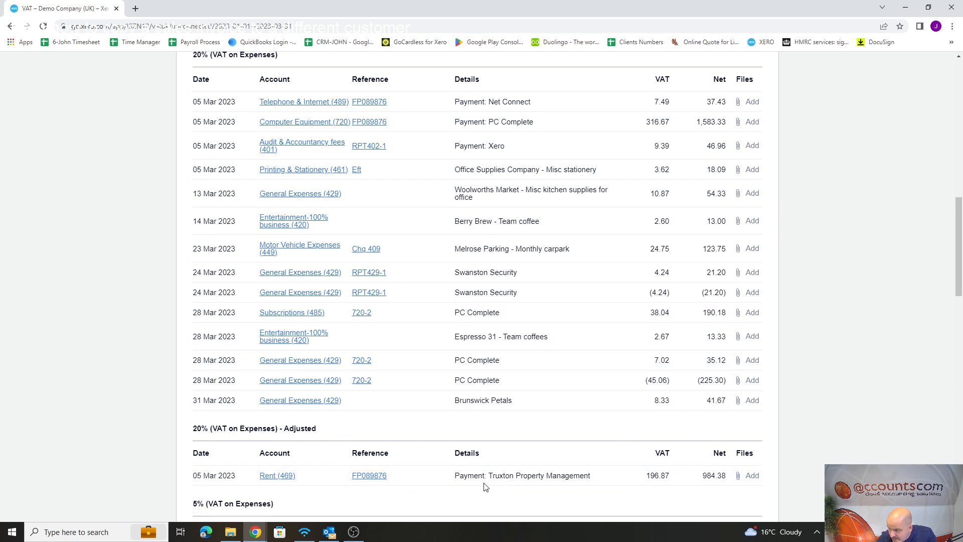
scroll(662, 478, down, 4)
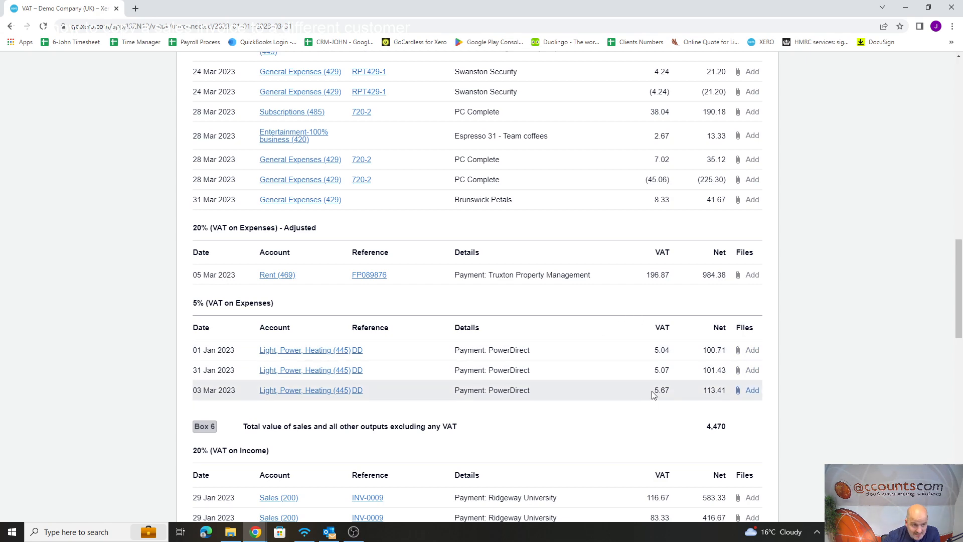
Review the transactions behind the box 6 sales total and the box 7 purchases total.
scroll(654, 395, down, 5)
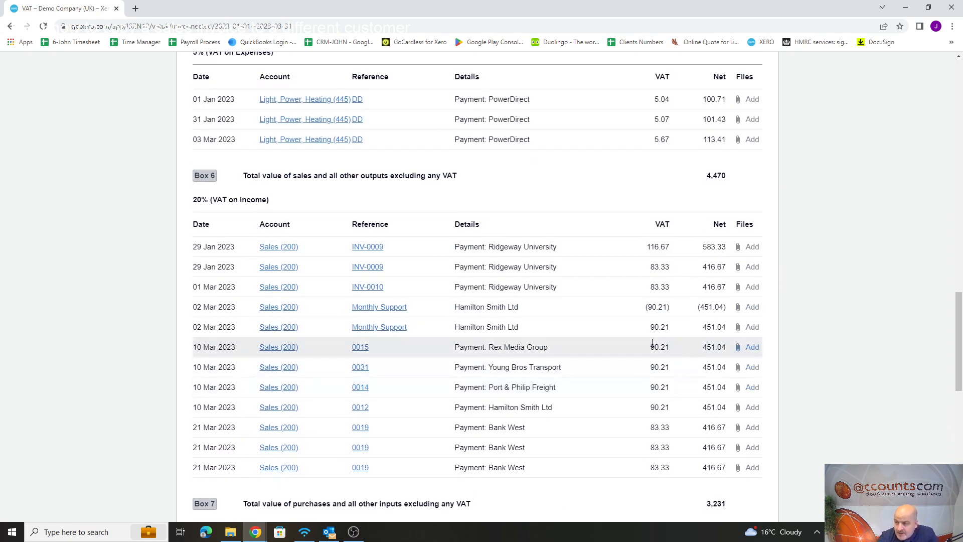
scroll(416, 209, down, 1)
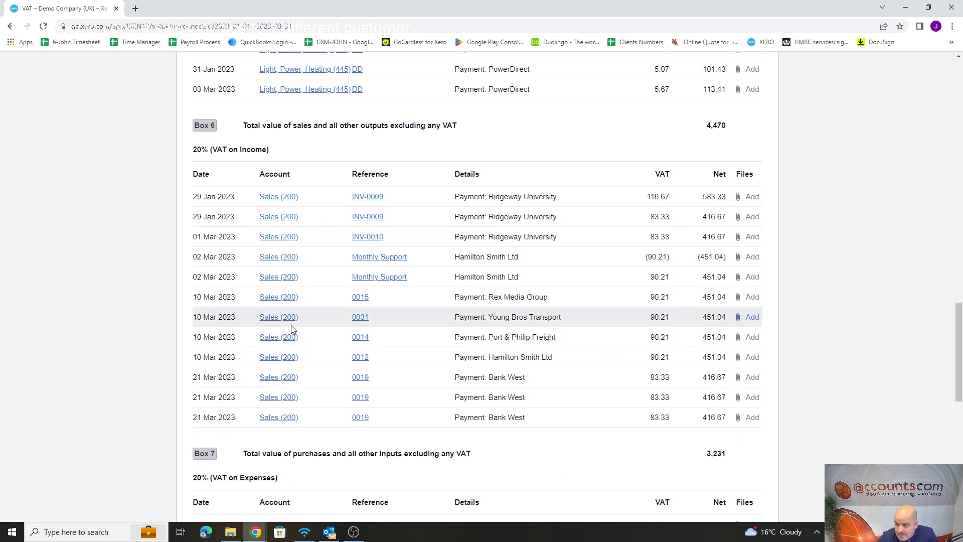
scroll(292, 331, down, 4)
scroll(326, 286, down, 3)
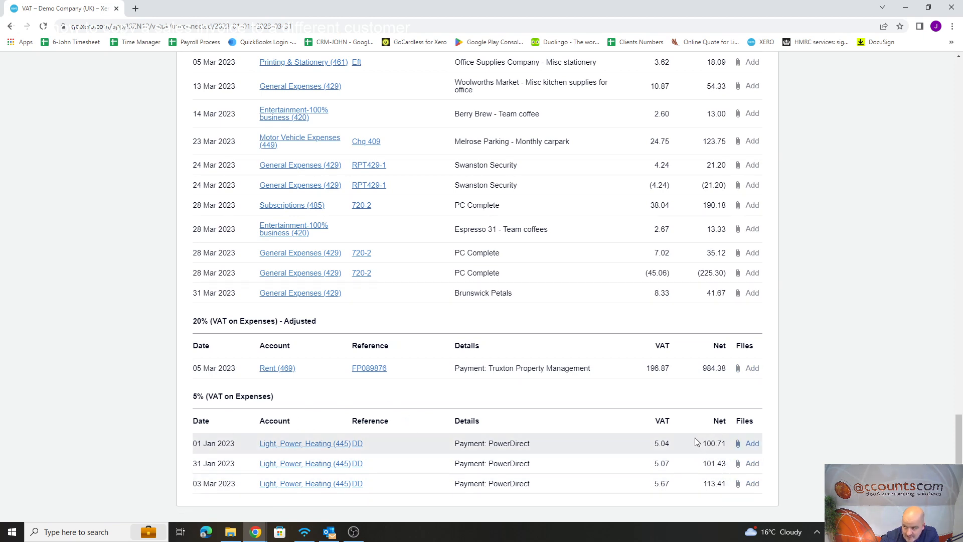
scroll(695, 438, up, 20)
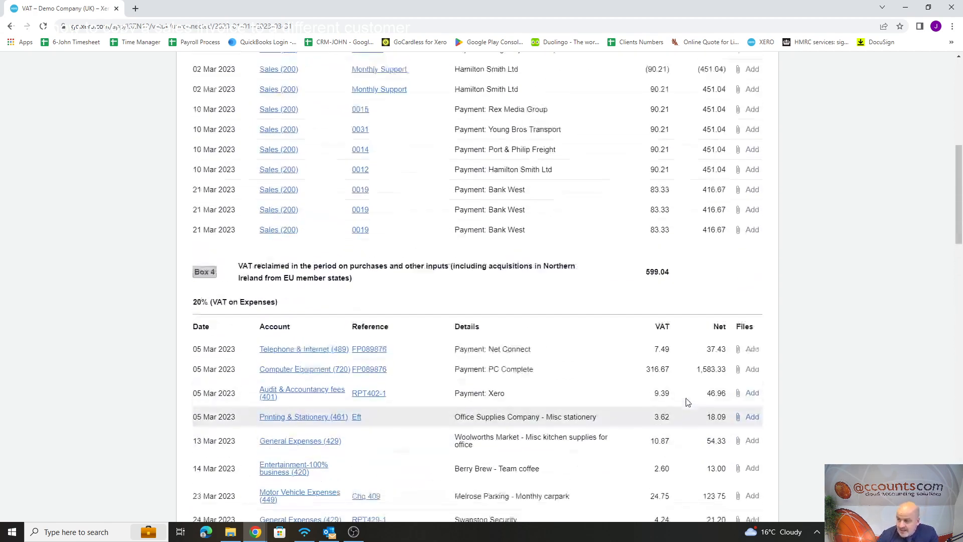
scroll(687, 401, up, 8)
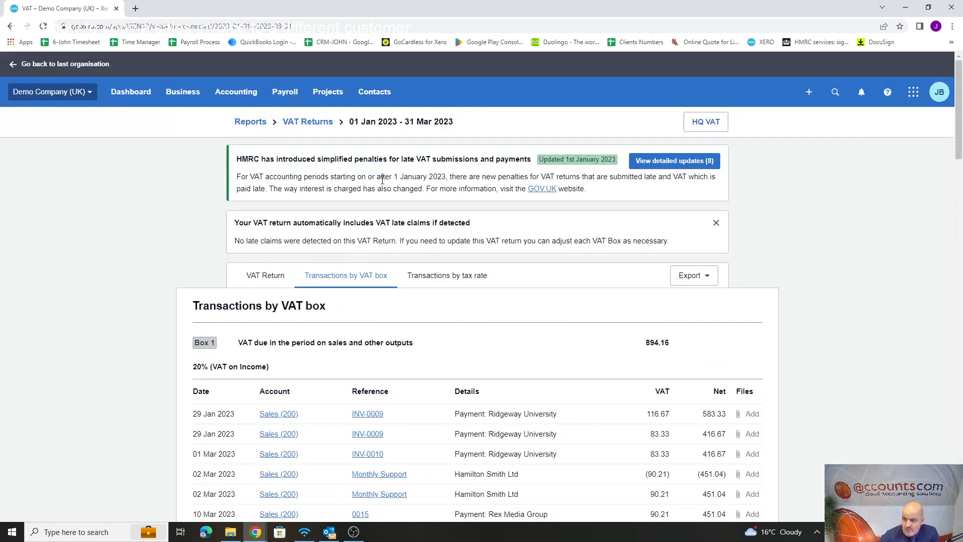
Return to the VAT return summary and look over the box 1 to box 9 figures.
click(270, 278)
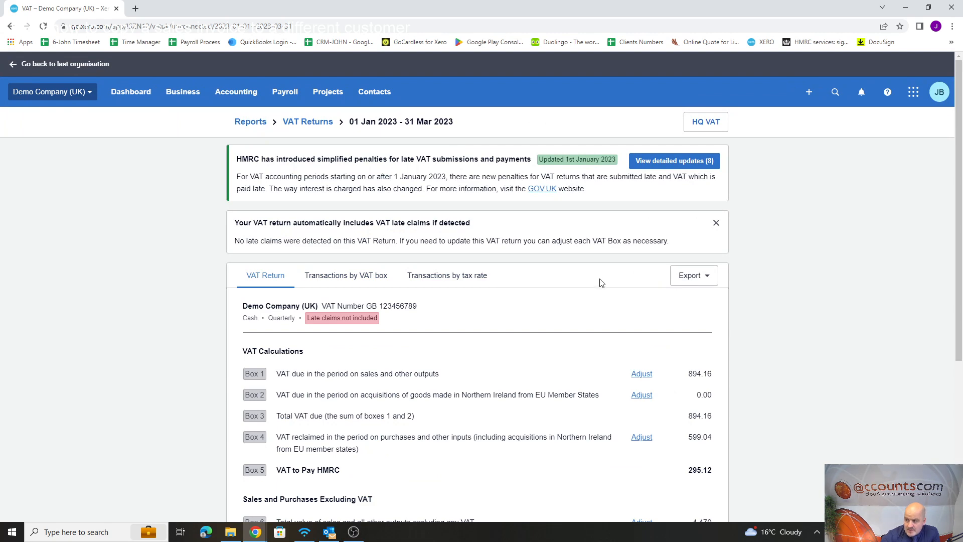
scroll(511, 284, down, 4)
scroll(512, 273, up, 4)
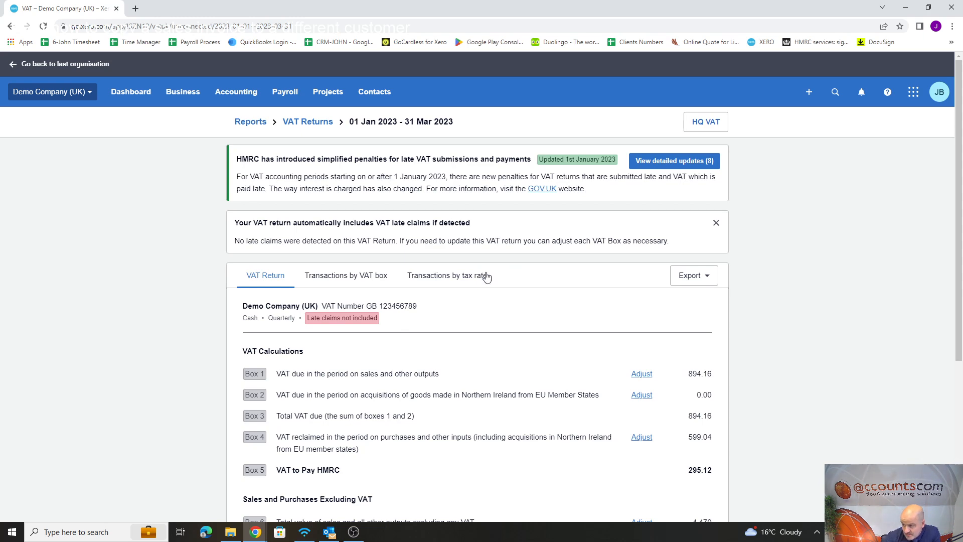
scroll(688, 279, down, 4)
scroll(689, 280, up, 4)
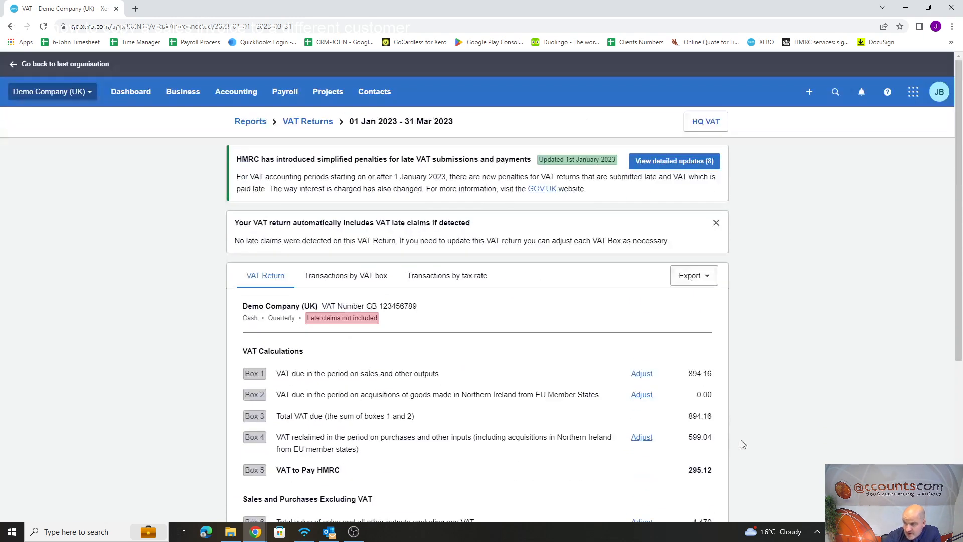